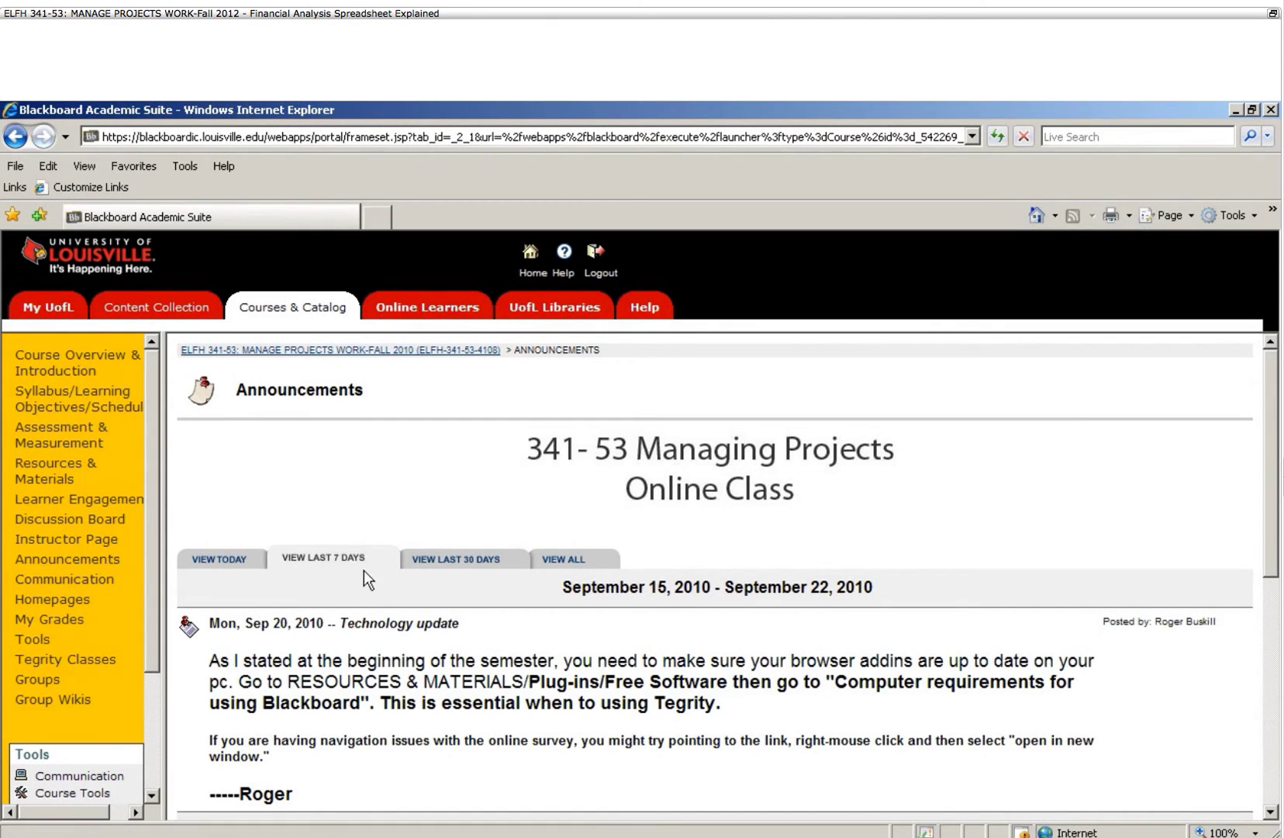
- Open the Project Management Templates folder within the course's Resources & Materials
{"action": "left_click", "coordinate": [60, 480]}
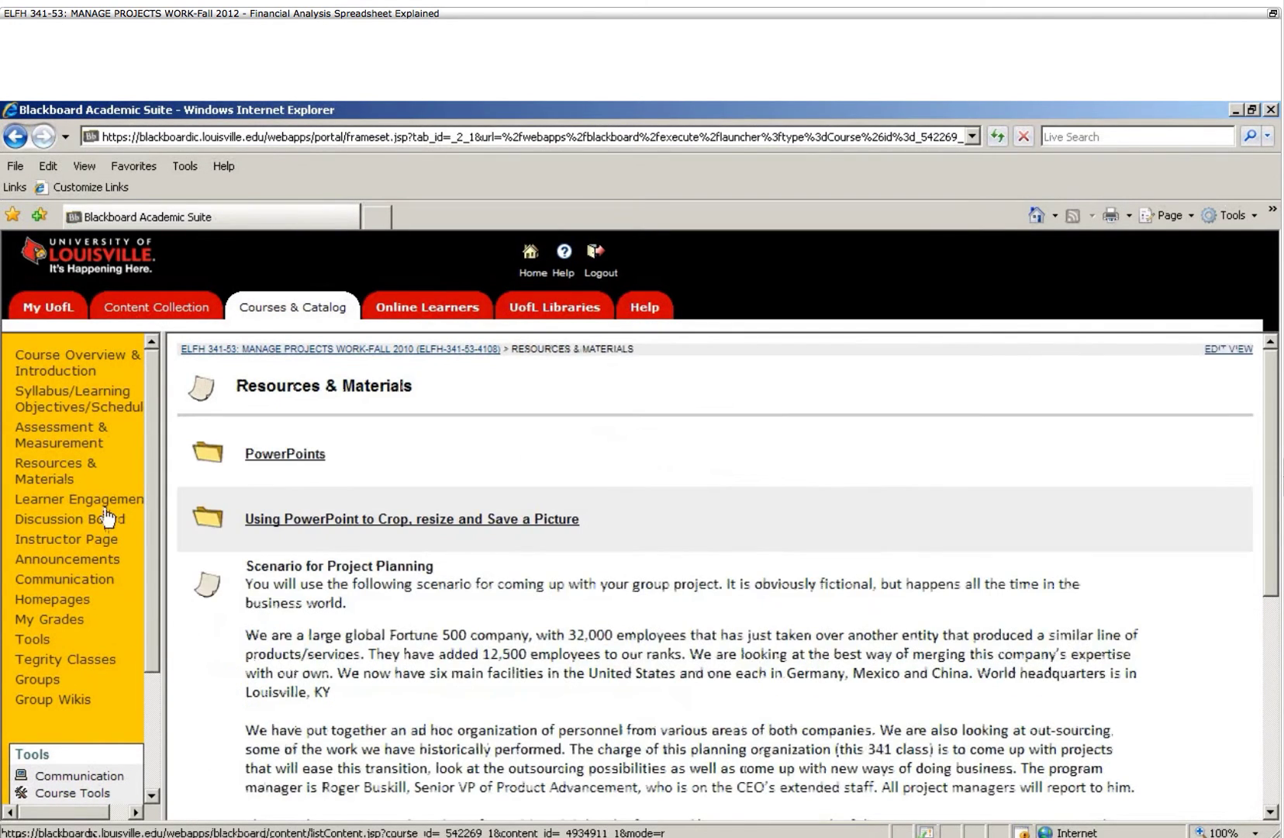
{"action": "scroll", "coordinate": [377, 631], "scroll_direction": "down", "scroll_amount": 4}
{"action": "scroll", "coordinate": [377, 631], "scroll_direction": "down", "scroll_amount": 3}
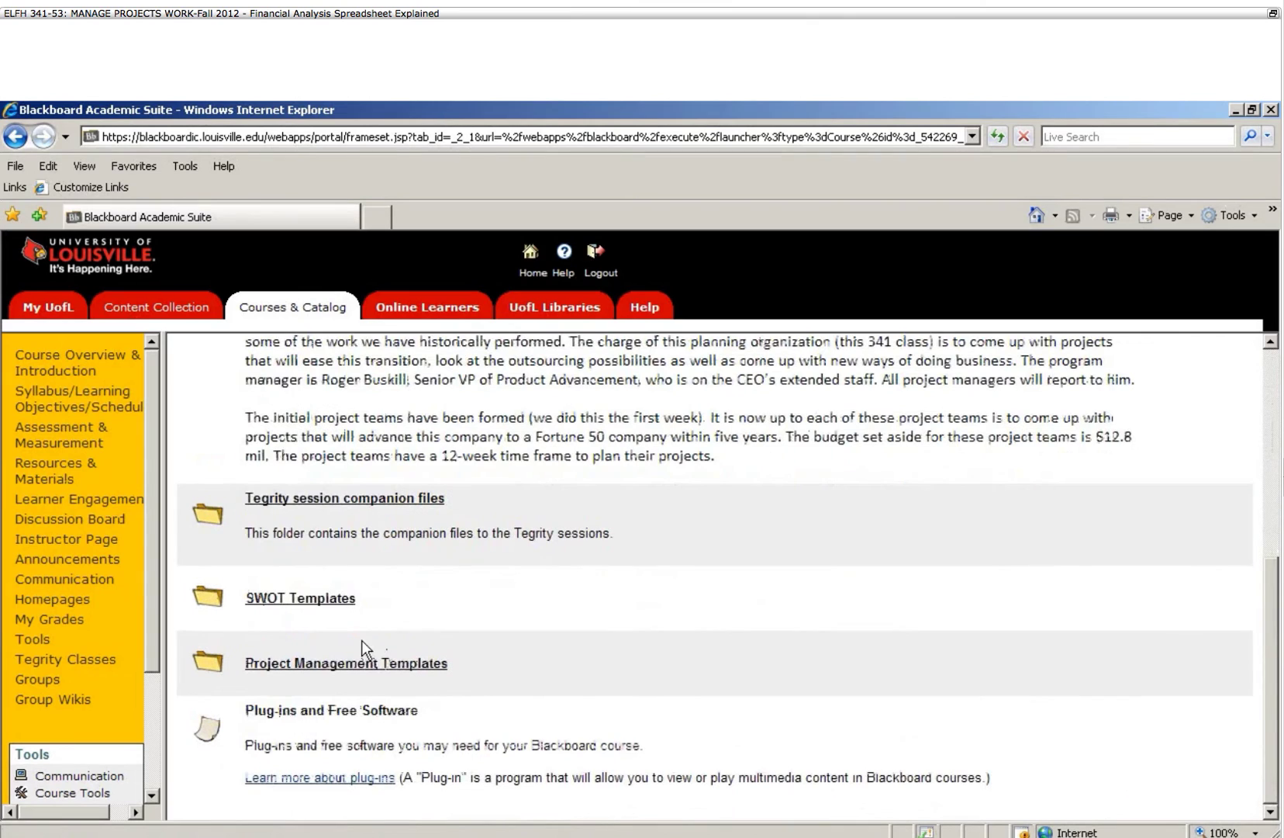
{"action": "left_click", "coordinate": [401, 665]}
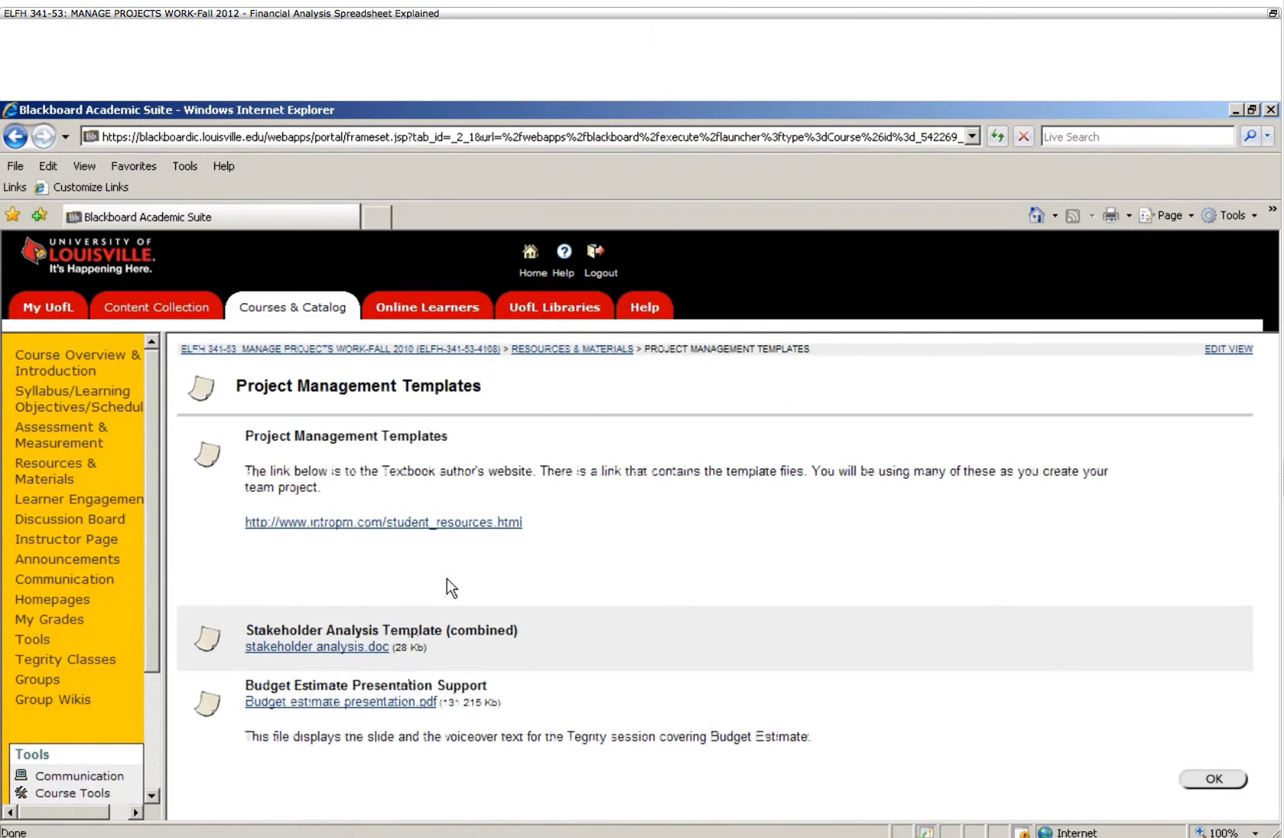
- Open the textbook author's student resources link in a new window and maximize that window
{"action": "right_click", "coordinate": [394, 526]}
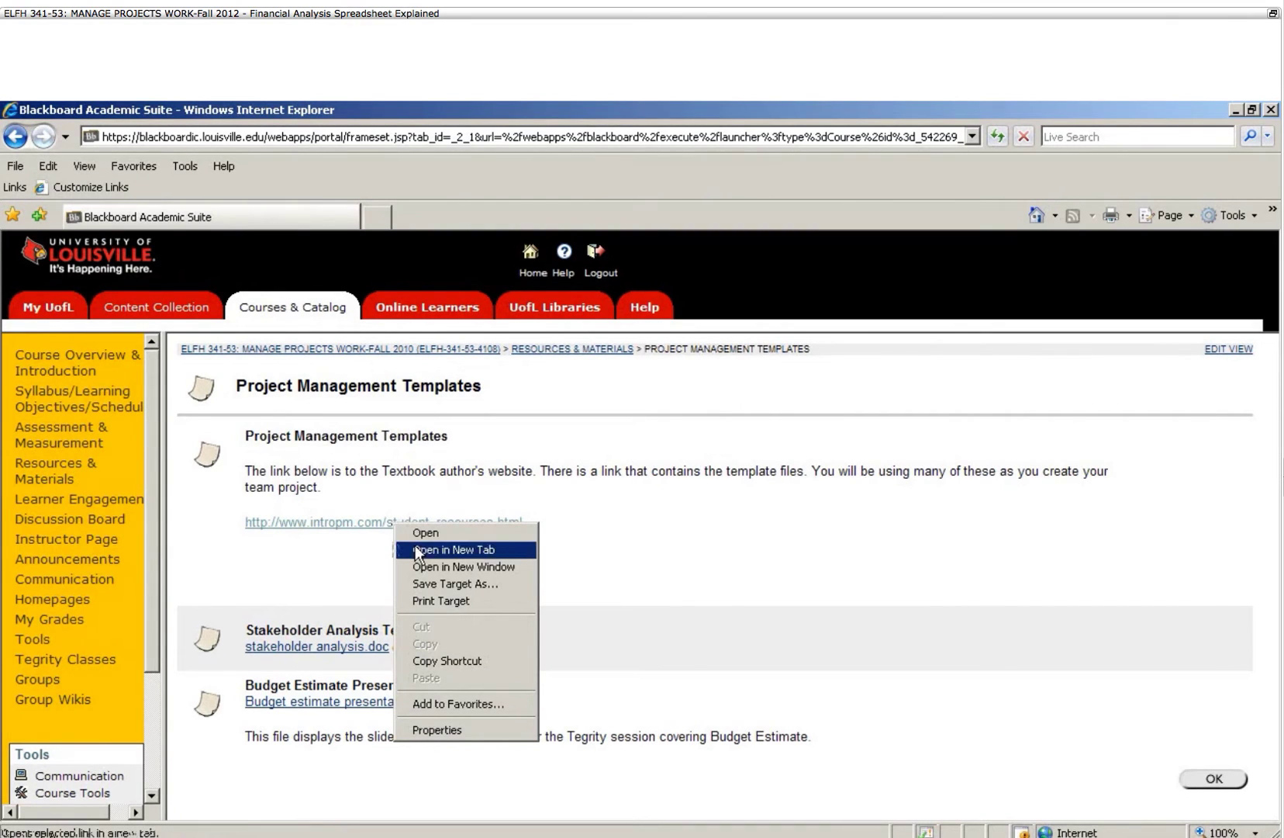
{"action": "left_click", "coordinate": [441, 567]}
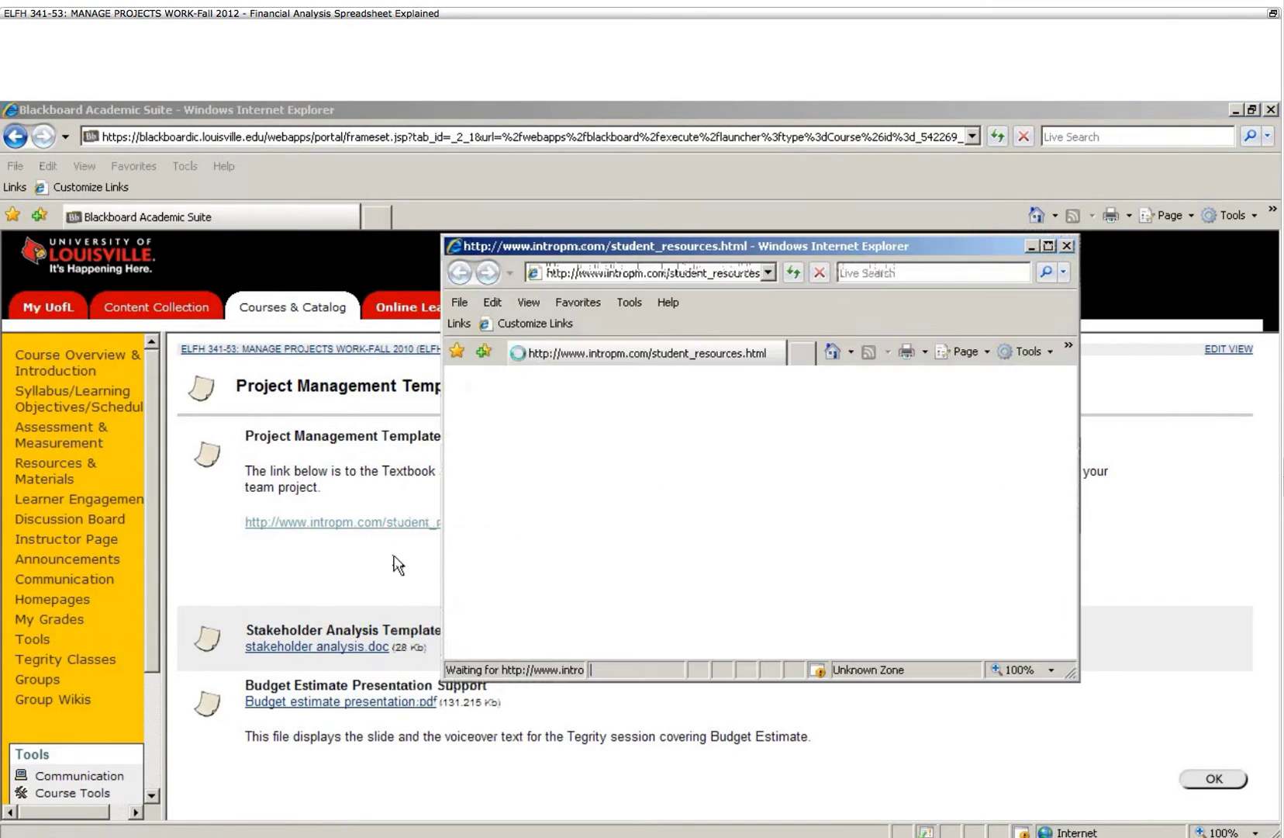
{"action": "left_click", "coordinate": [1048, 247]}
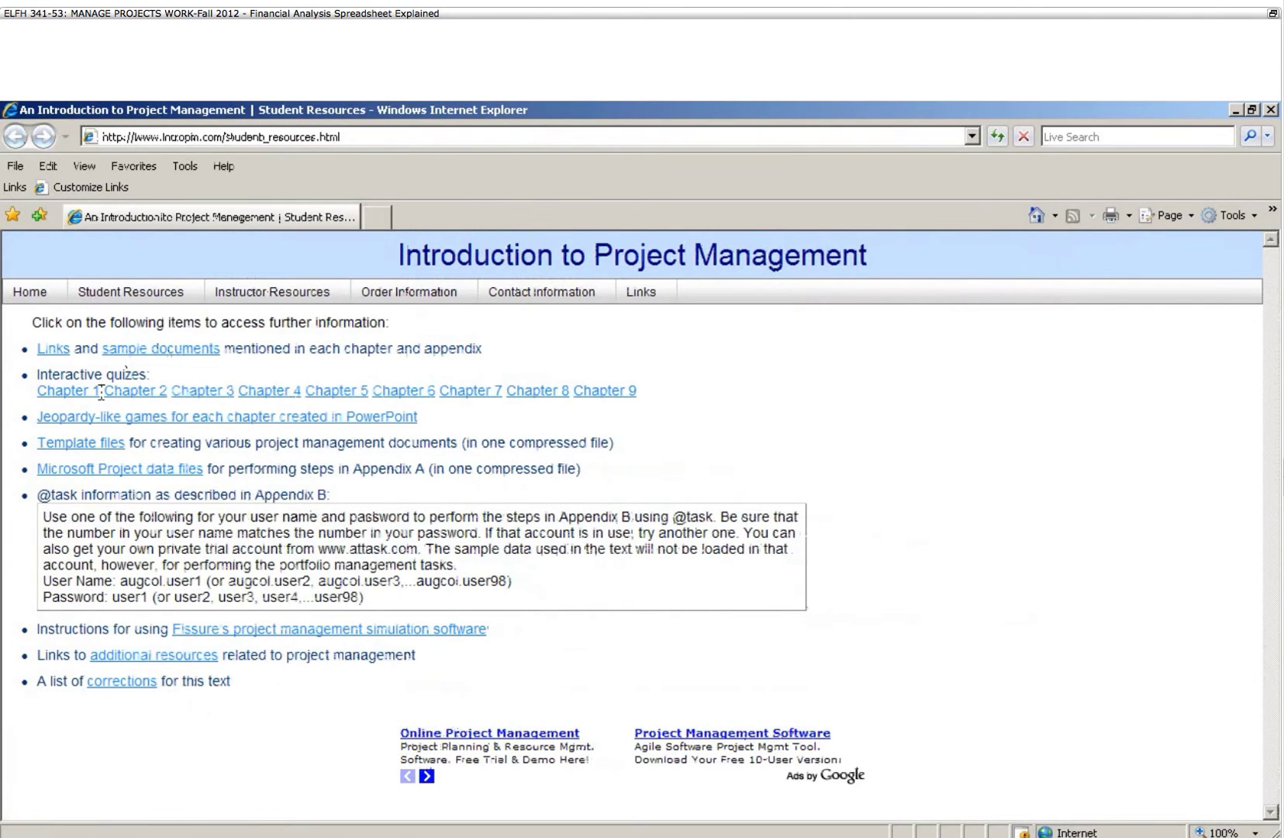
- Open the compressed template files directly from the website and open business case financials.xls from the archive
{"action": "left_click", "coordinate": [89, 444]}
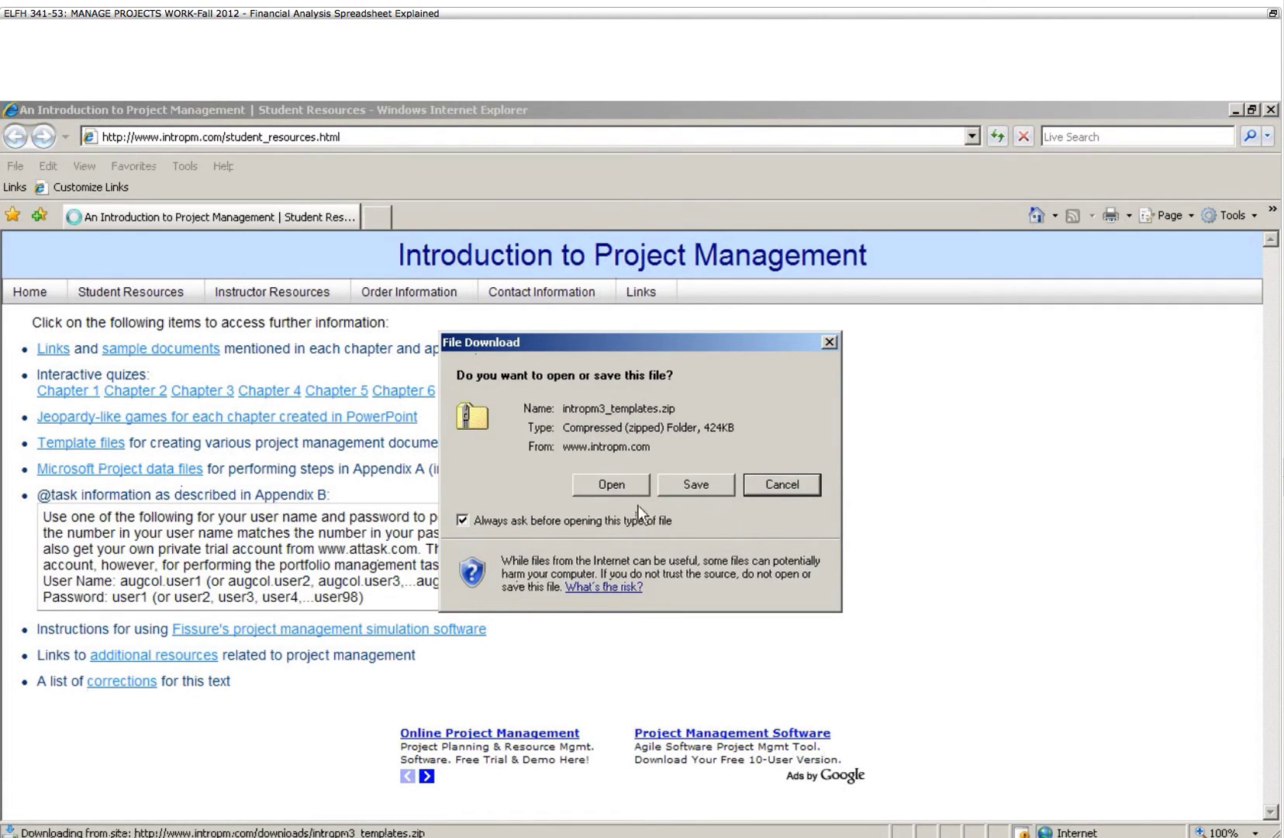
{"action": "left_click", "coordinate": [611, 484]}
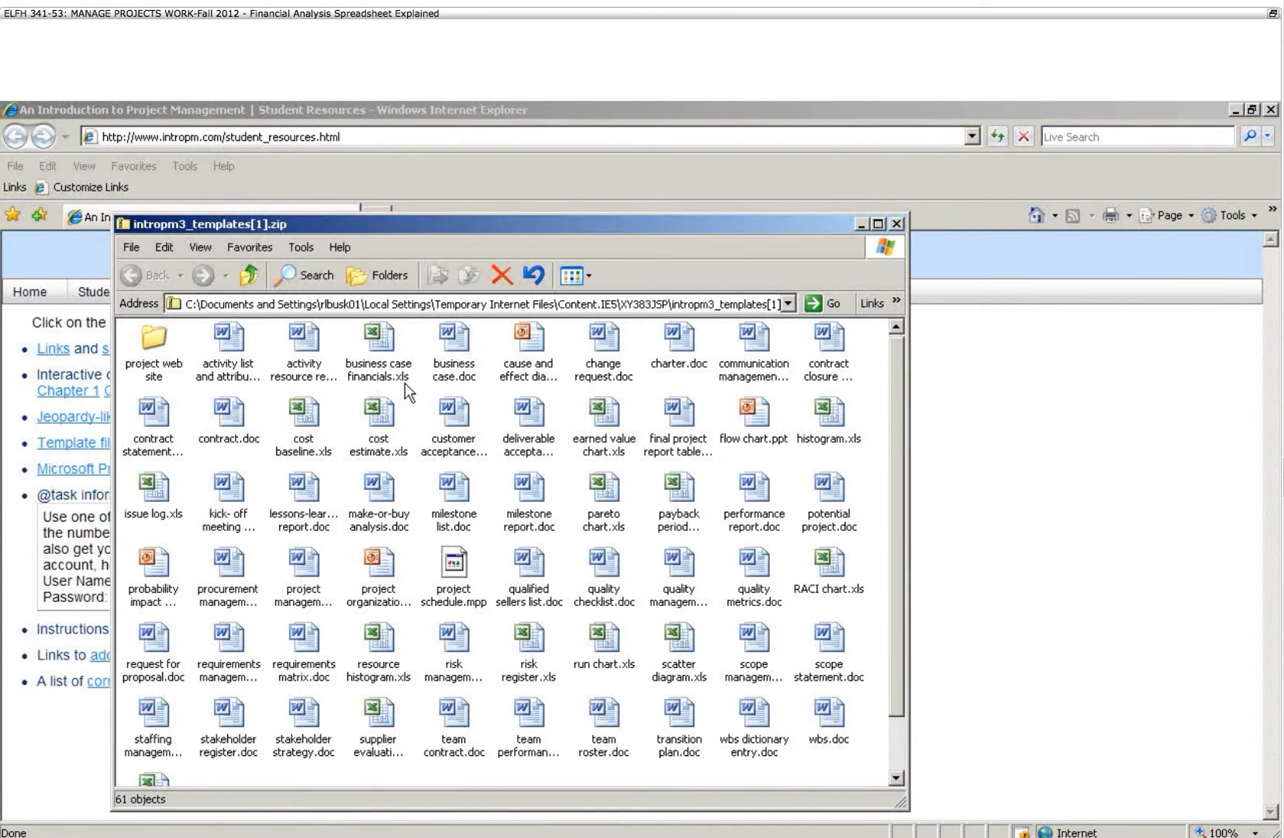
{"action": "double_click", "coordinate": [383, 349]}
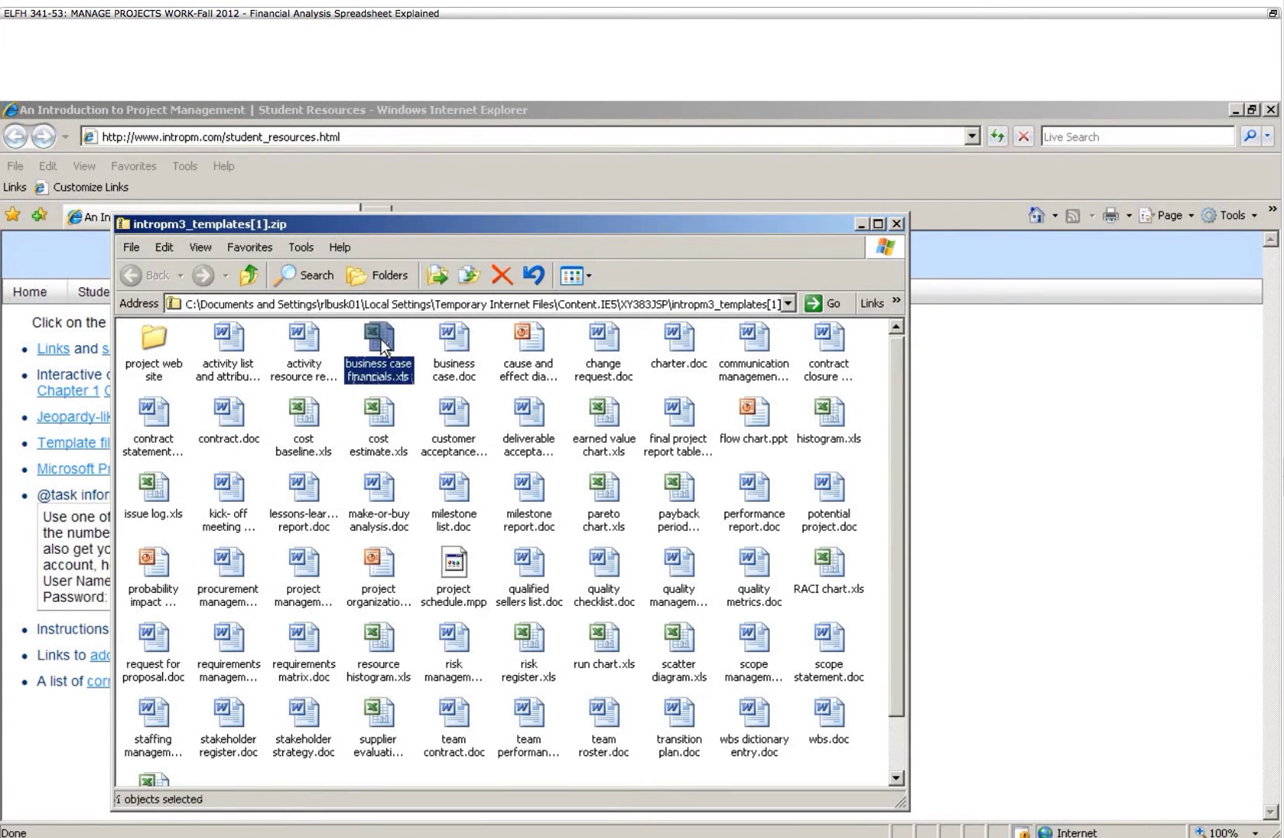
{"action": "left_click", "coordinate": [696, 482]}
{"action": "left_click", "coordinate": [659, 526]}
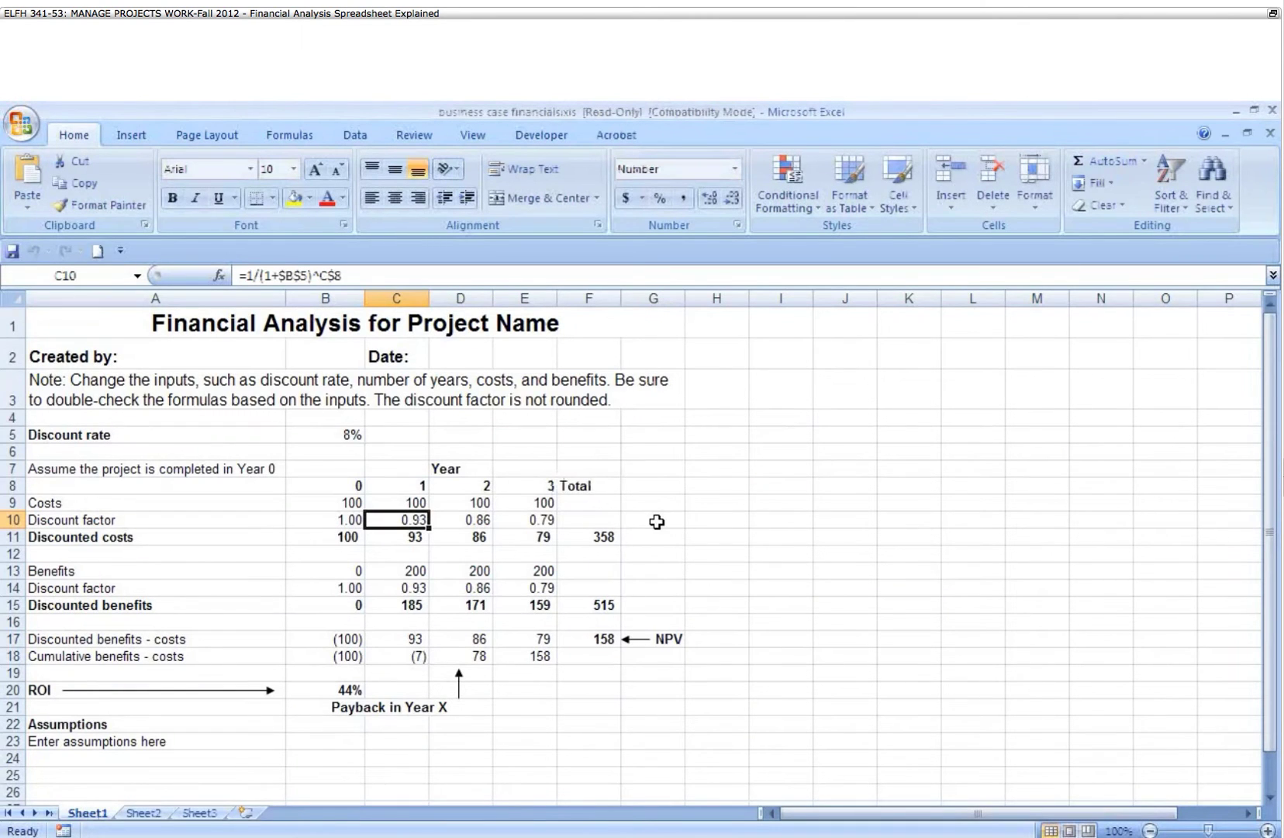
- Zoom the sheet to fit the financial analysis range A1:G23
{"action": "left_click", "coordinate": [146, 326]}
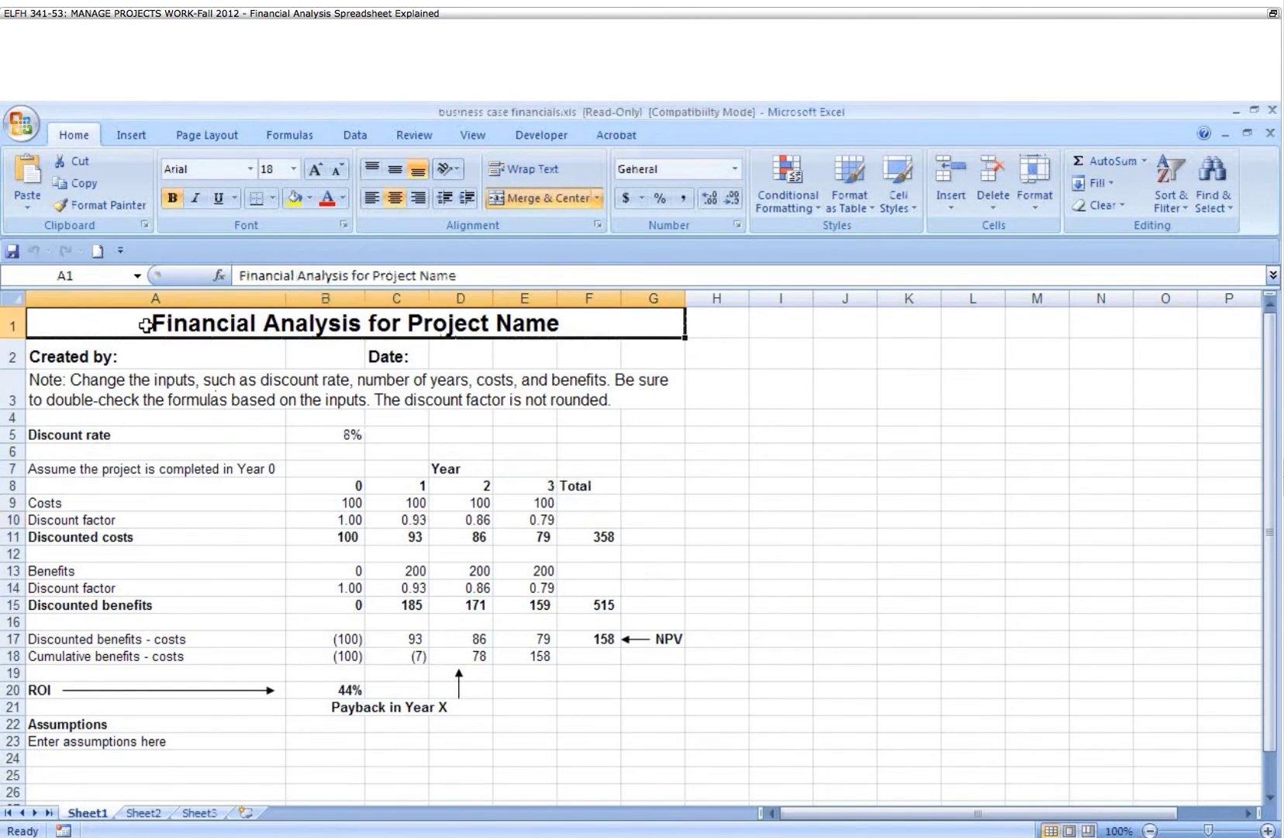
{"action": "left_click", "coordinate": [650, 743], "text": "shift"}
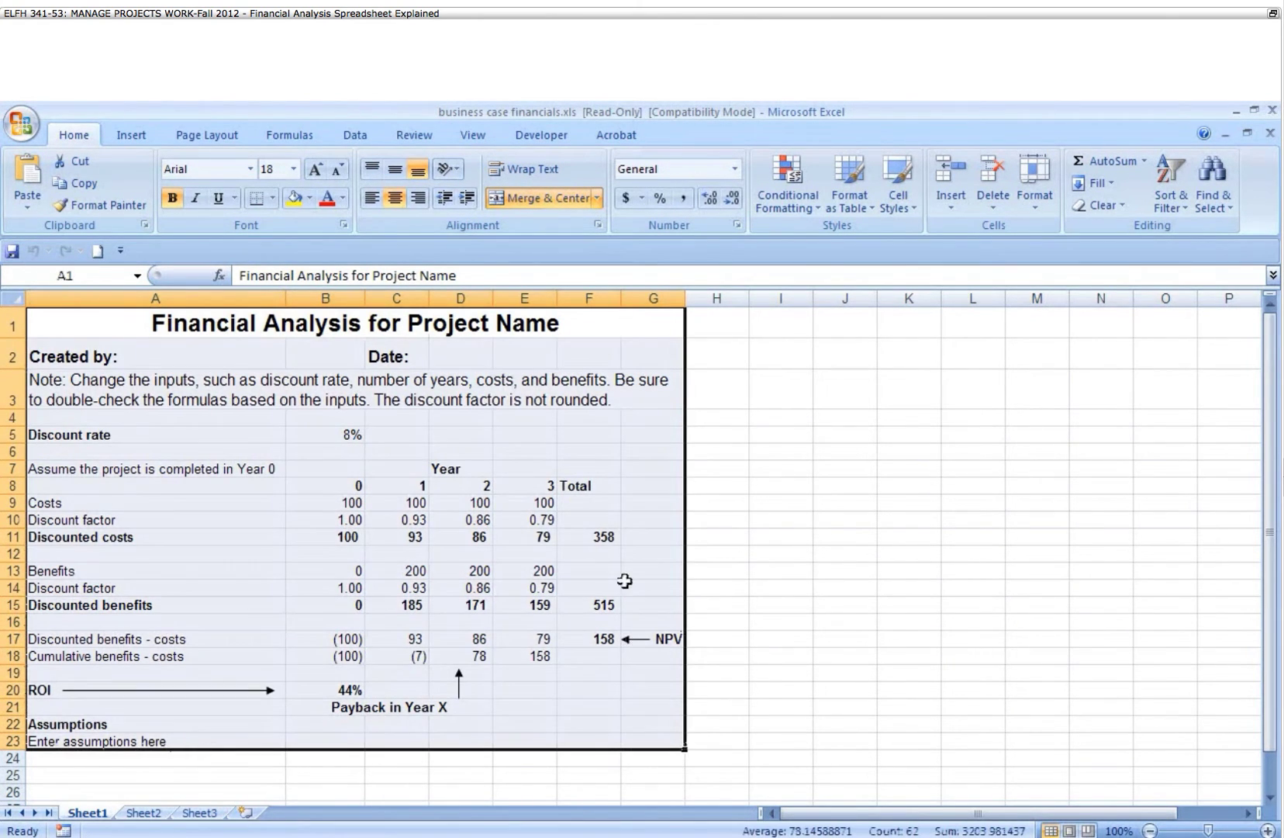
{"action": "left_click", "coordinate": [471, 135]}
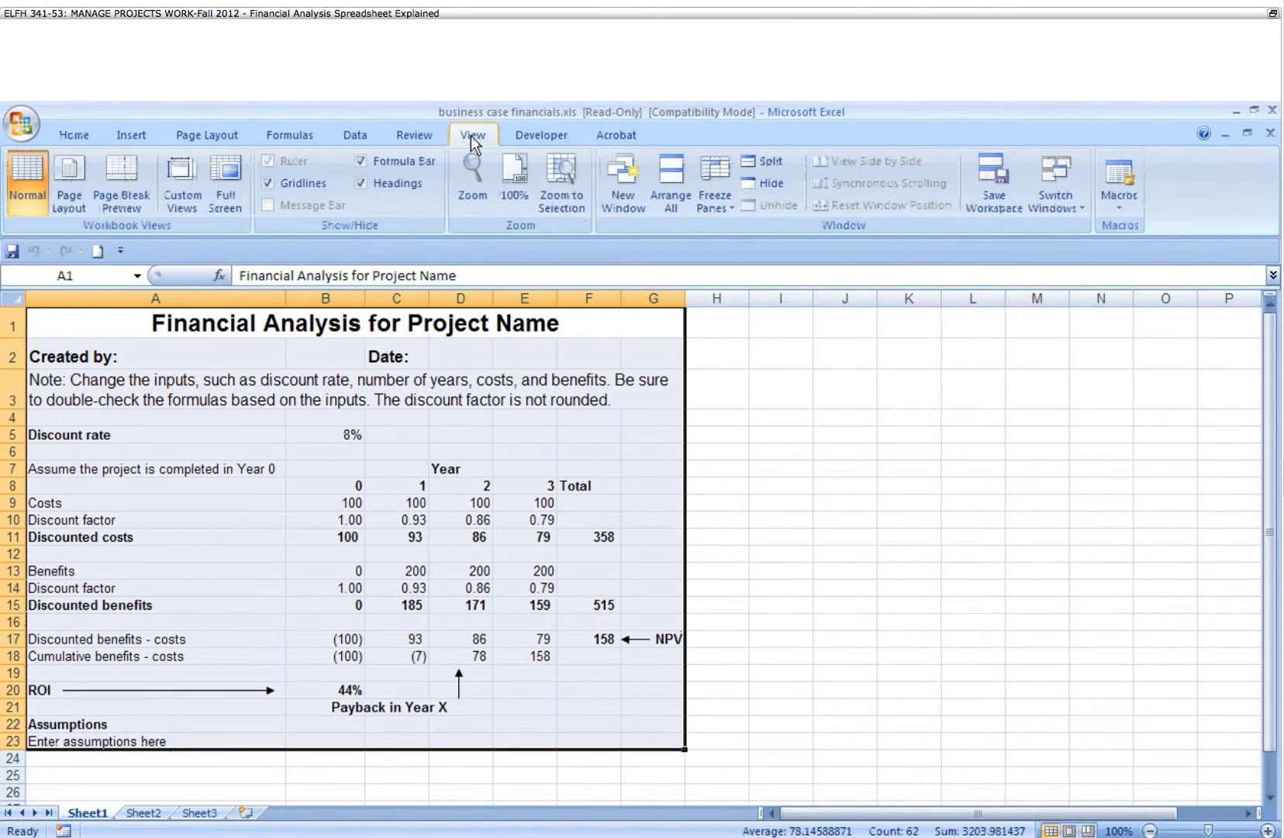
{"action": "left_click", "coordinate": [556, 172]}
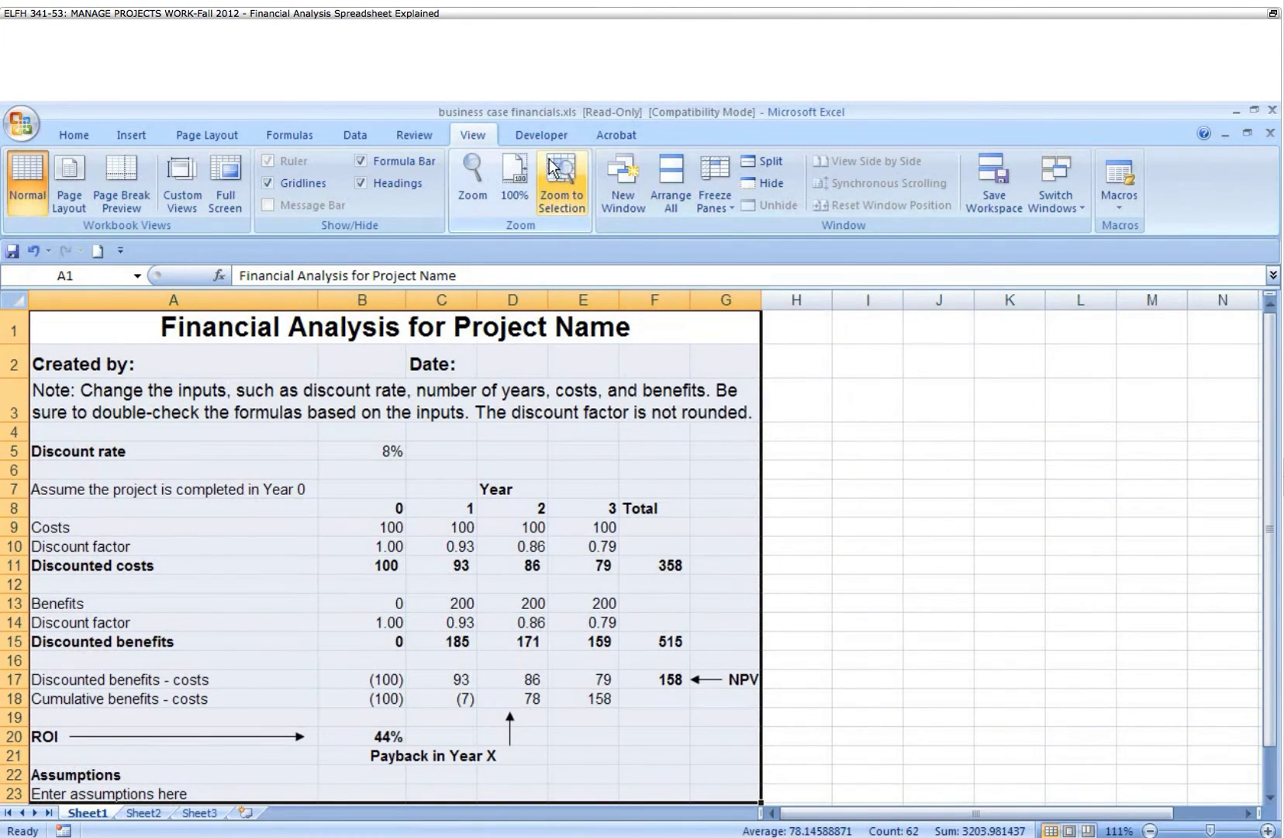
- Examine the analysis title, the NPV and ROI formulas in F17 and B20, and the payback year label
{"action": "left_click", "coordinate": [253, 335]}
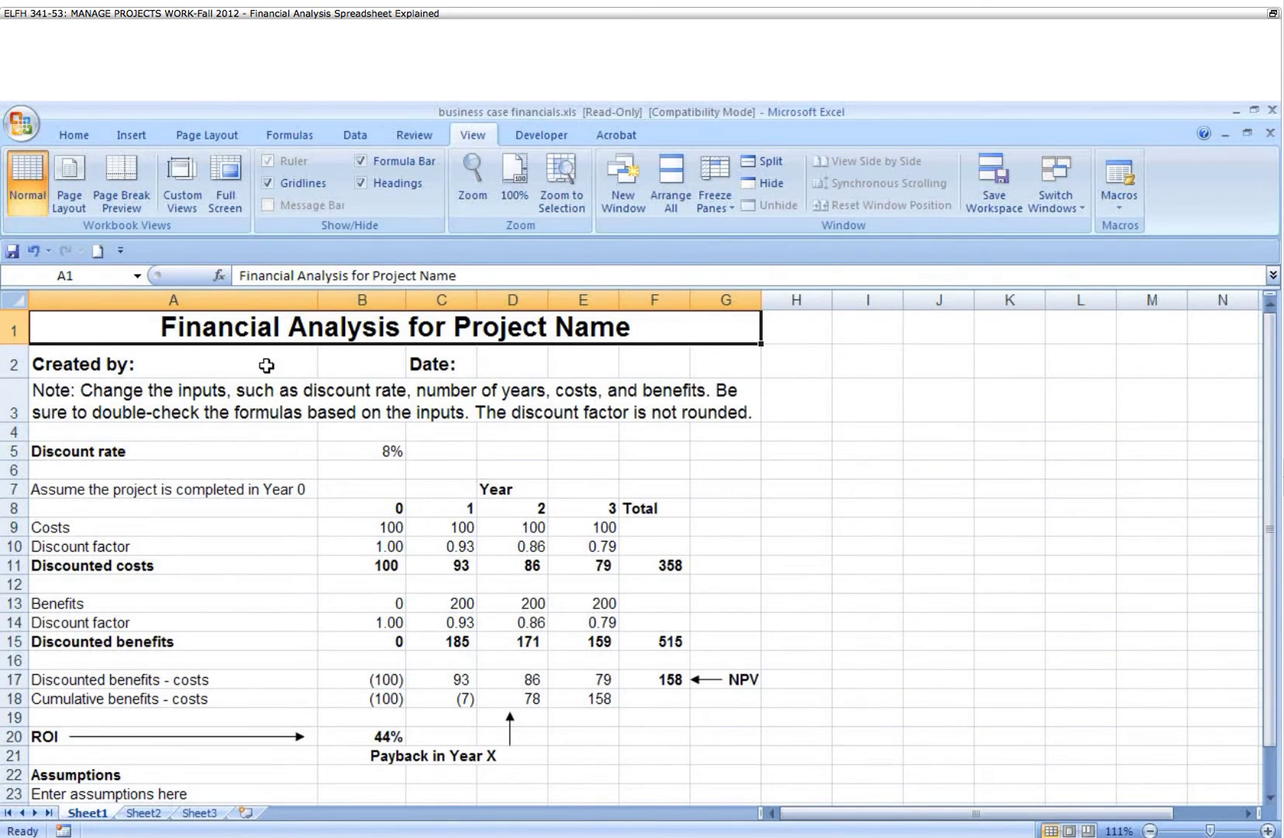
{"action": "left_click", "coordinate": [707, 681]}
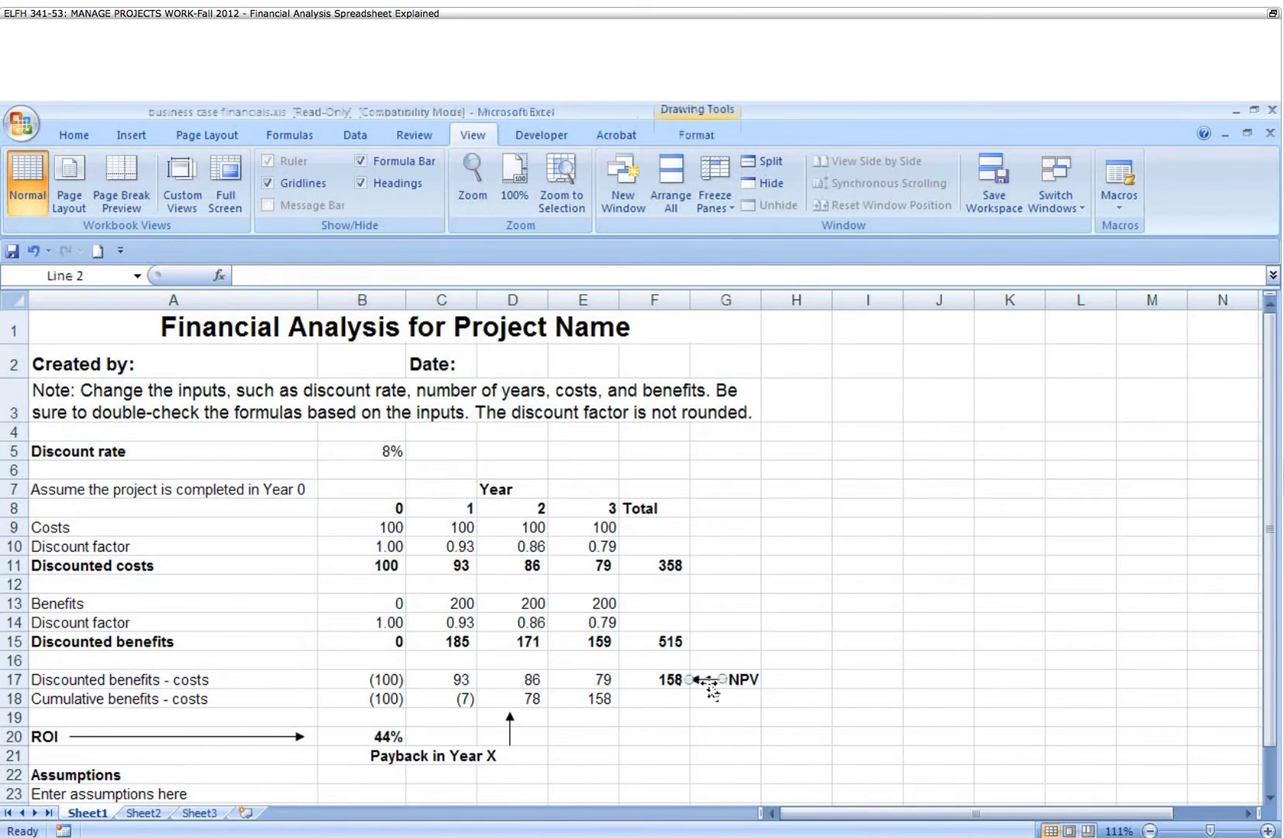
{"action": "left_click", "coordinate": [668, 680]}
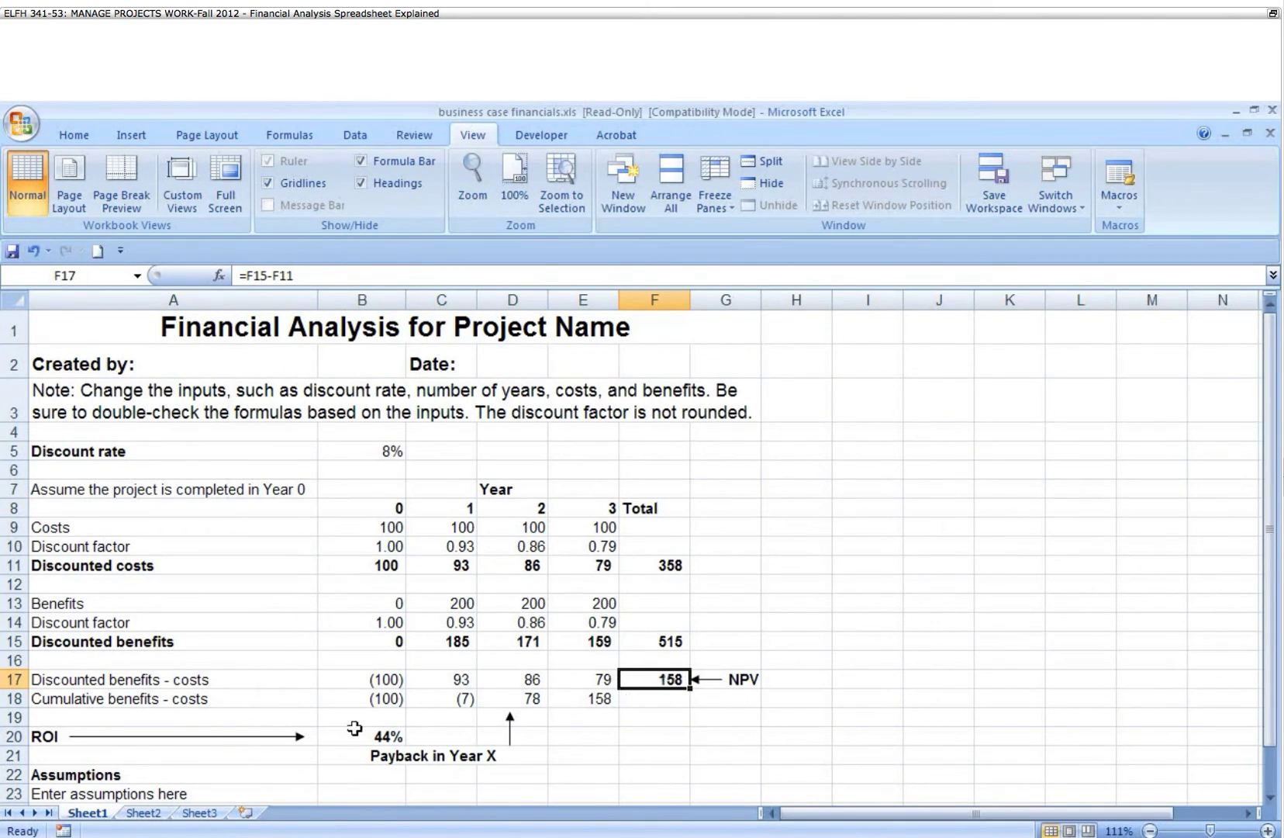
{"action": "left_click", "coordinate": [227, 736]}
{"action": "left_click", "coordinate": [386, 737]}
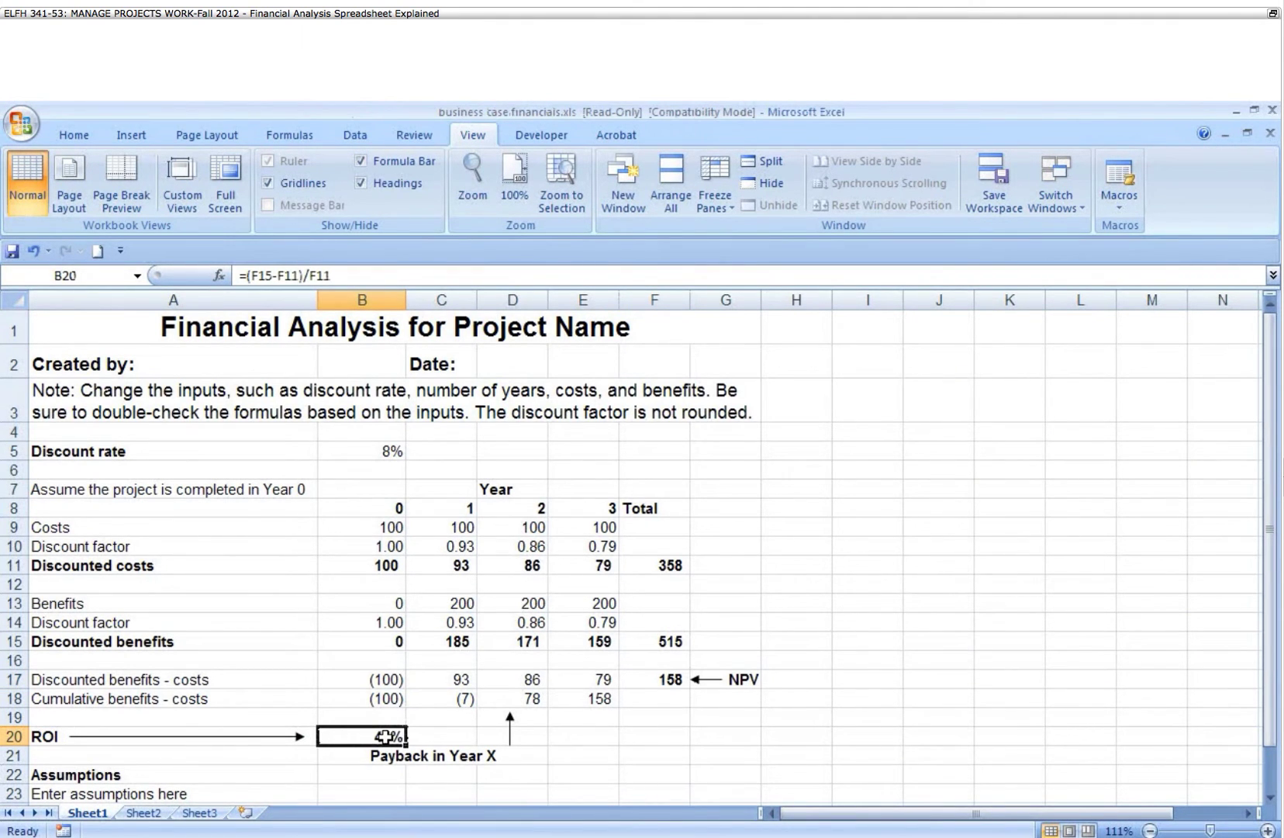
{"action": "left_click", "coordinate": [516, 753]}
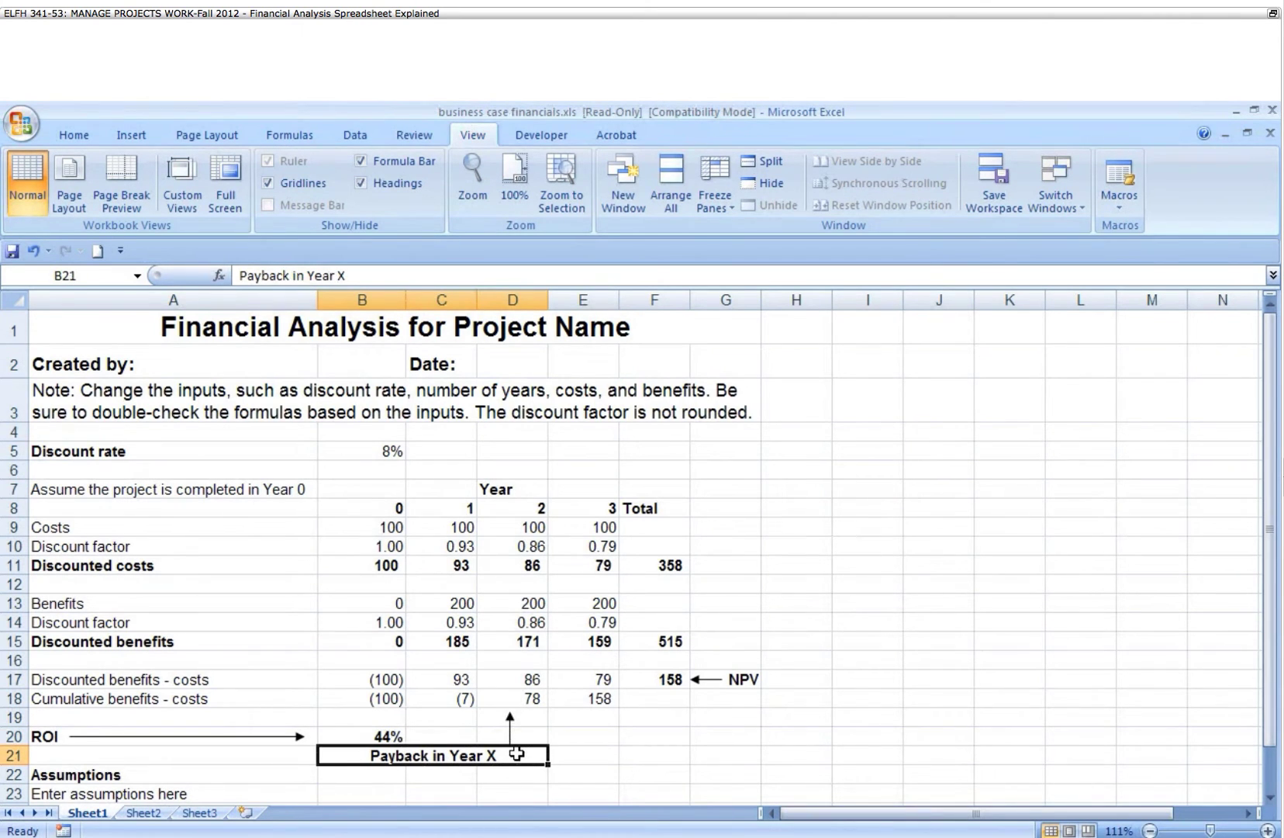
- Examine the discount rate label and the Costs row entries for years 0 through 3
{"action": "left_click", "coordinate": [210, 450]}
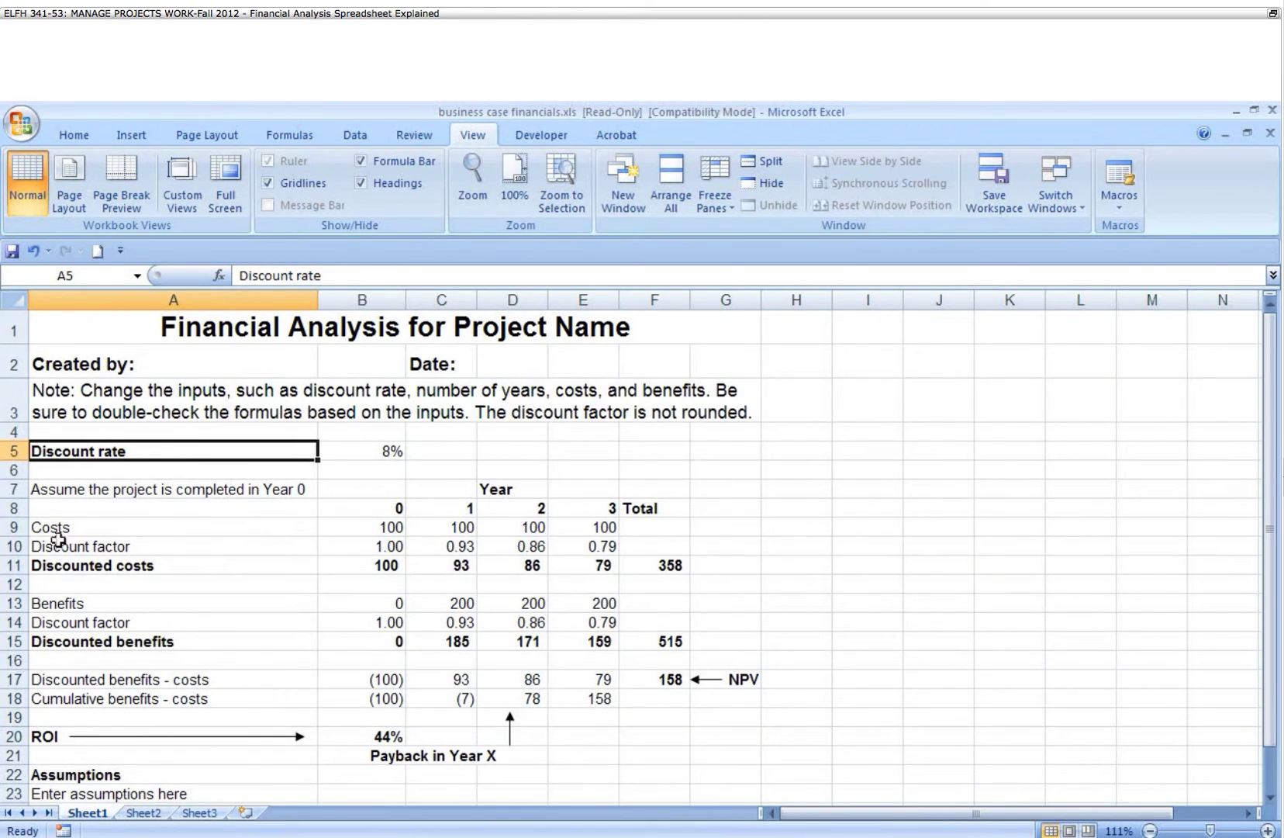
{"action": "left_click", "coordinate": [12, 526]}
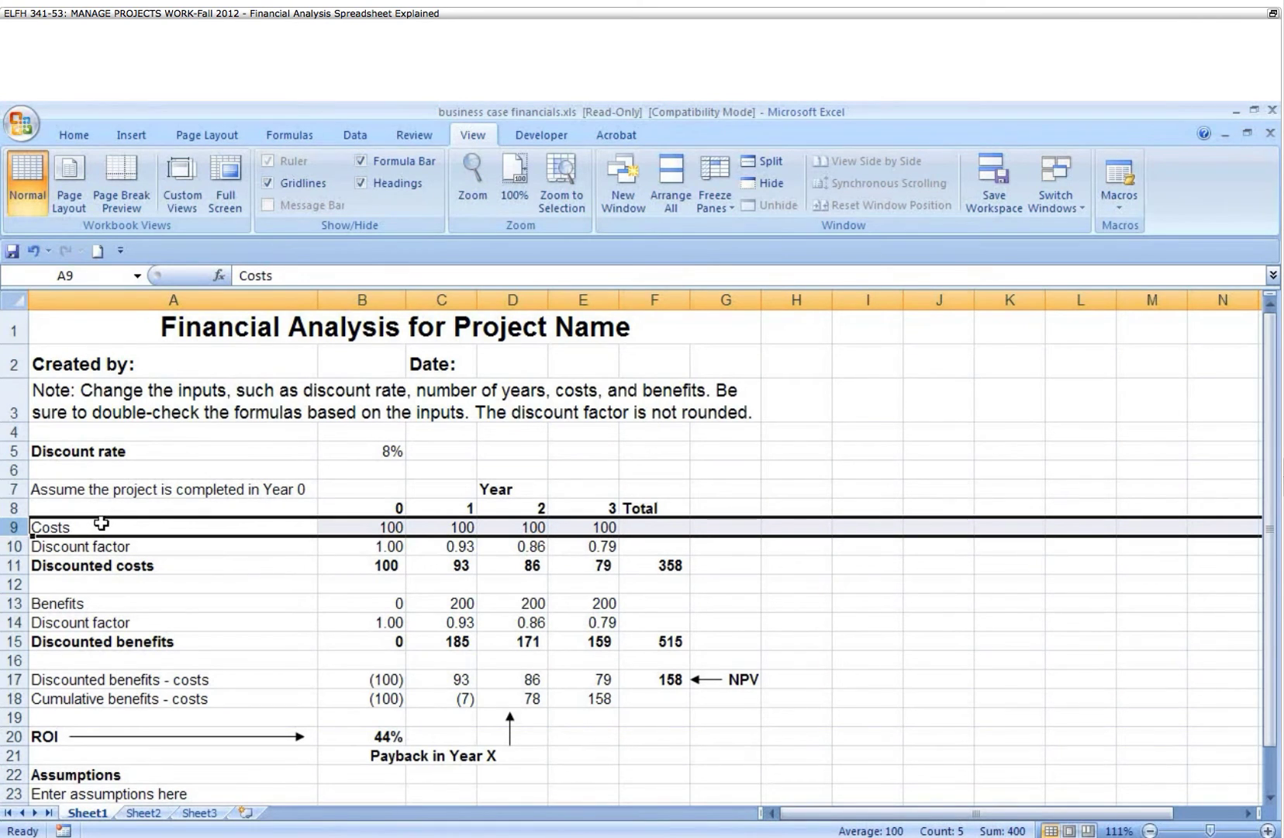
{"action": "left_click", "coordinate": [392, 530]}
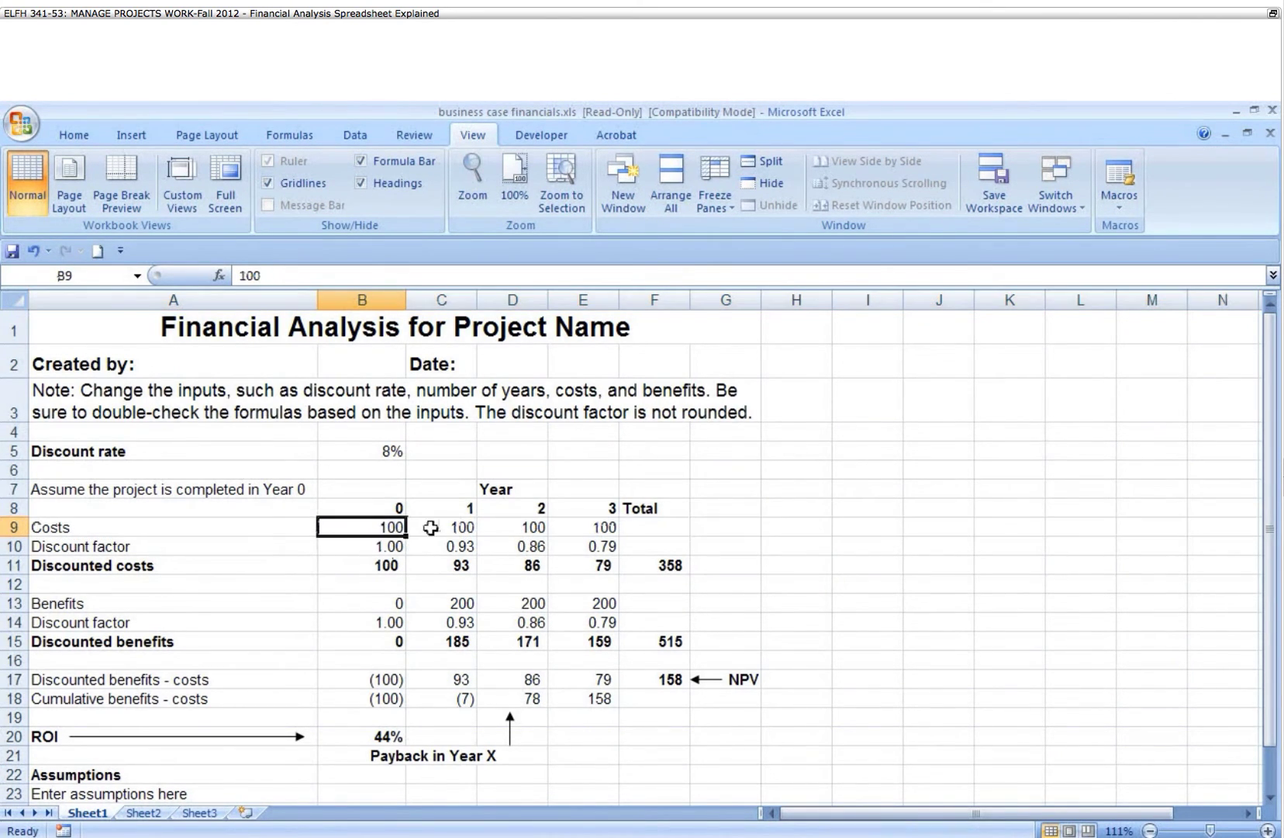
{"action": "left_click", "coordinate": [448, 528]}
{"action": "left_click", "coordinate": [502, 528]}
{"action": "left_click", "coordinate": [585, 527]}
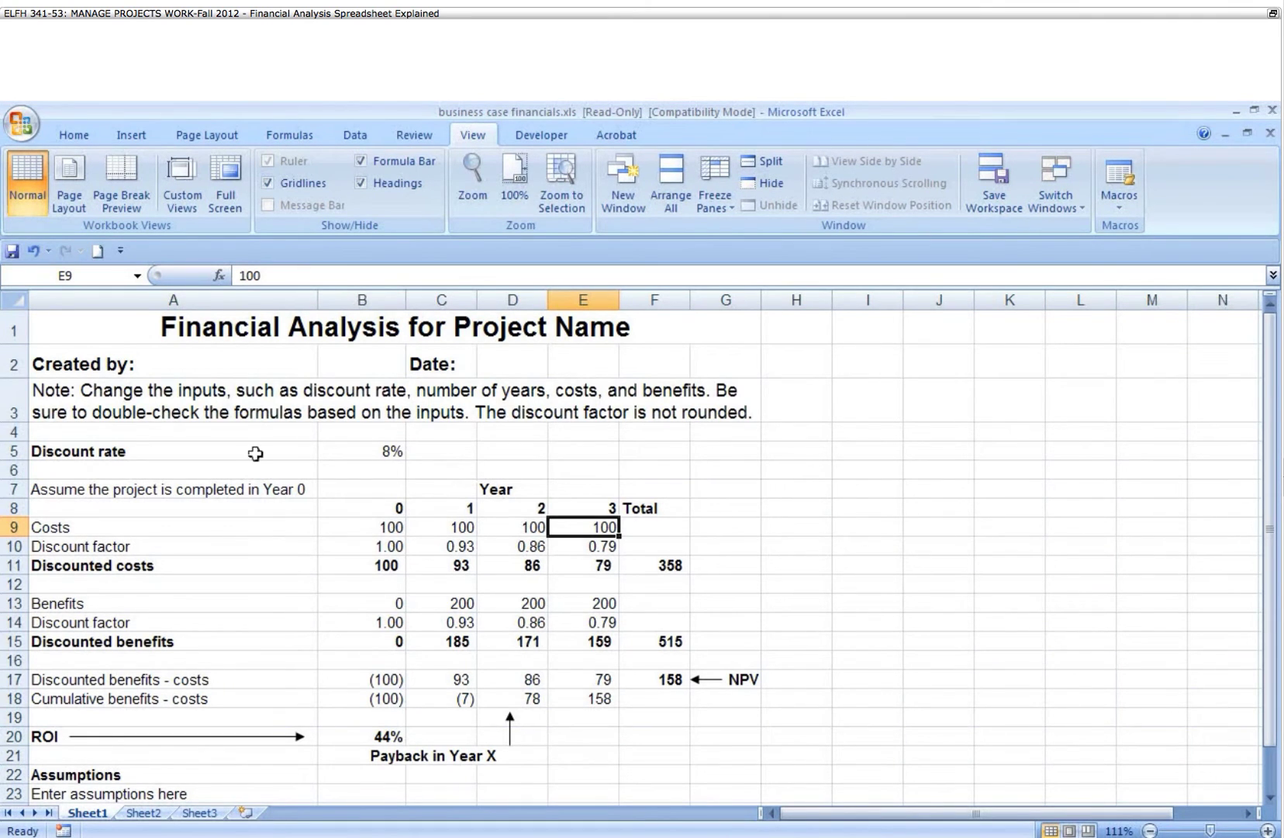
- Examine the discount rate in B5, the discounted cost formulas for years 1 to 3, and the Benefits row
{"action": "left_click", "coordinate": [383, 452]}
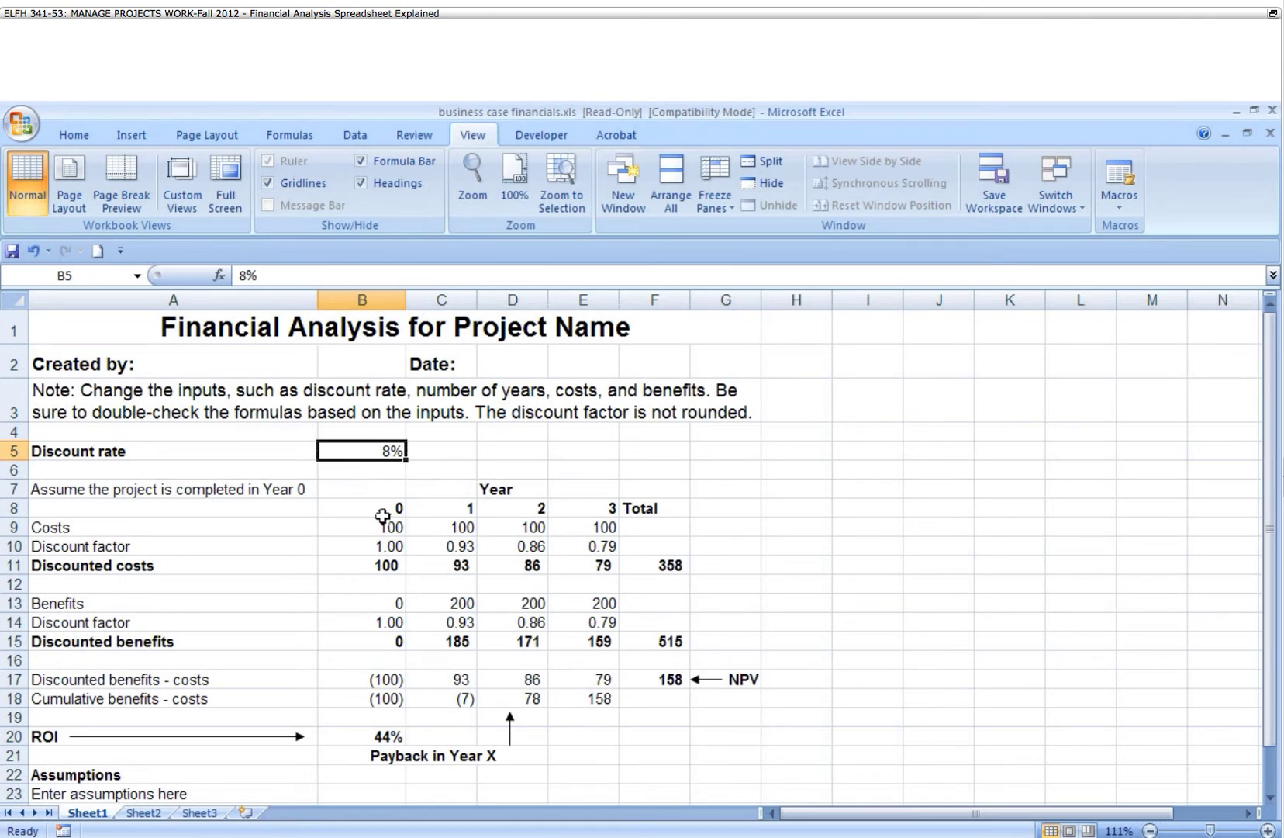
{"action": "left_click", "coordinate": [459, 530]}
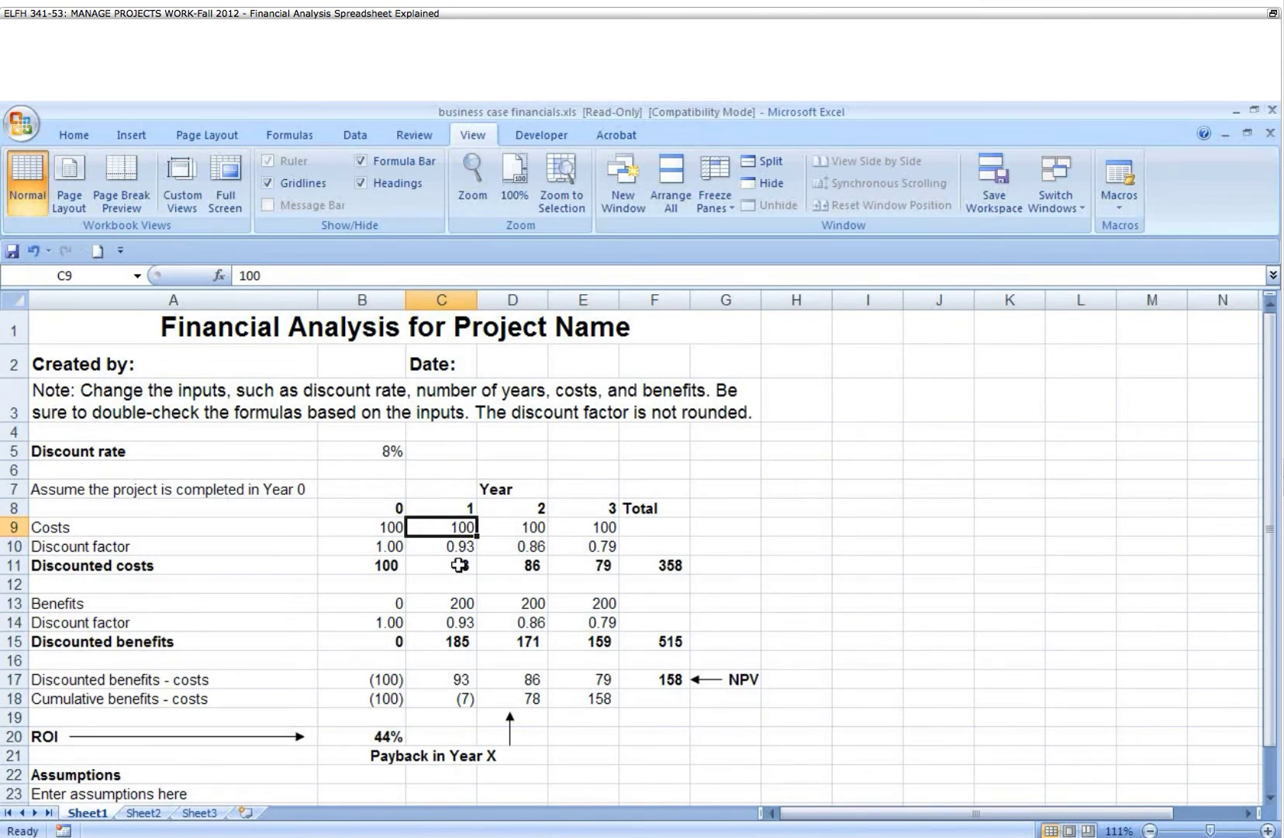
{"action": "left_click", "coordinate": [459, 564]}
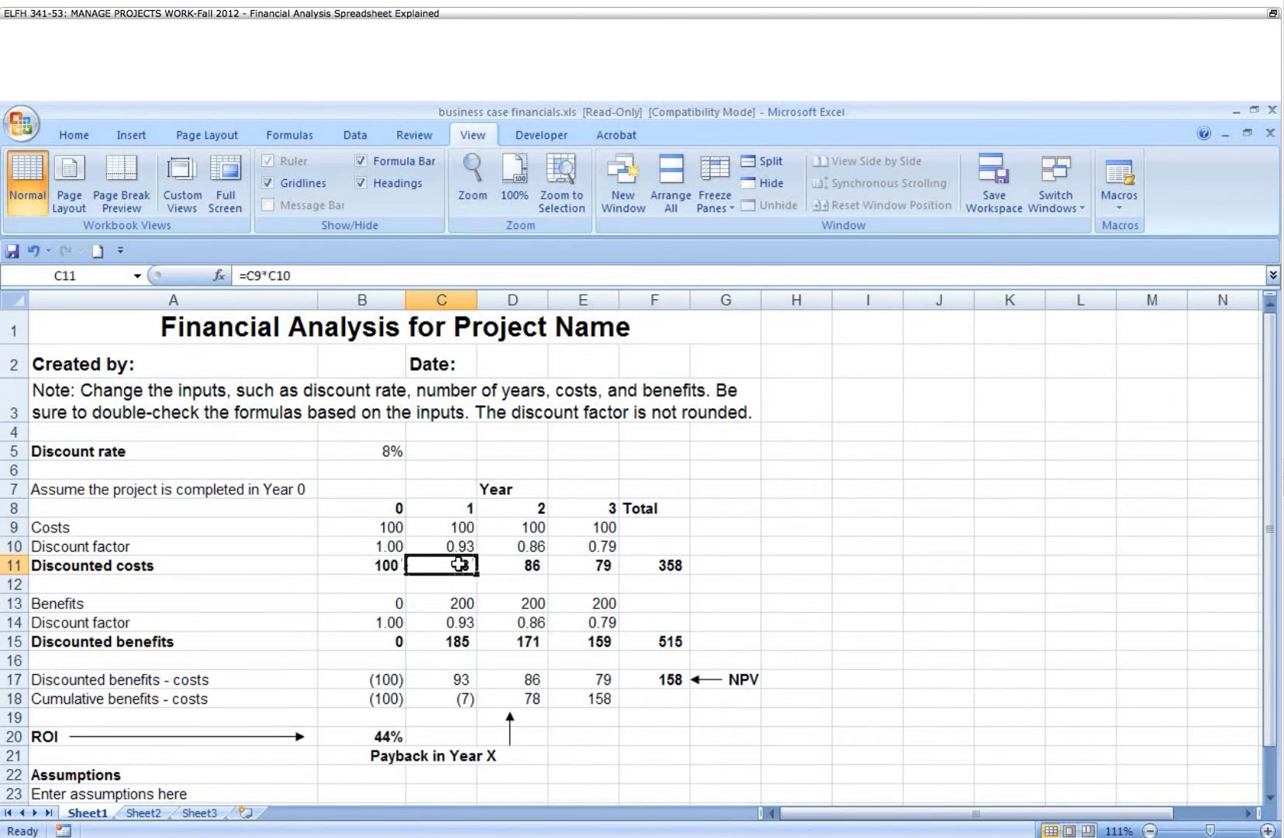
{"action": "left_click", "coordinate": [513, 564]}
{"action": "left_click", "coordinate": [602, 565]}
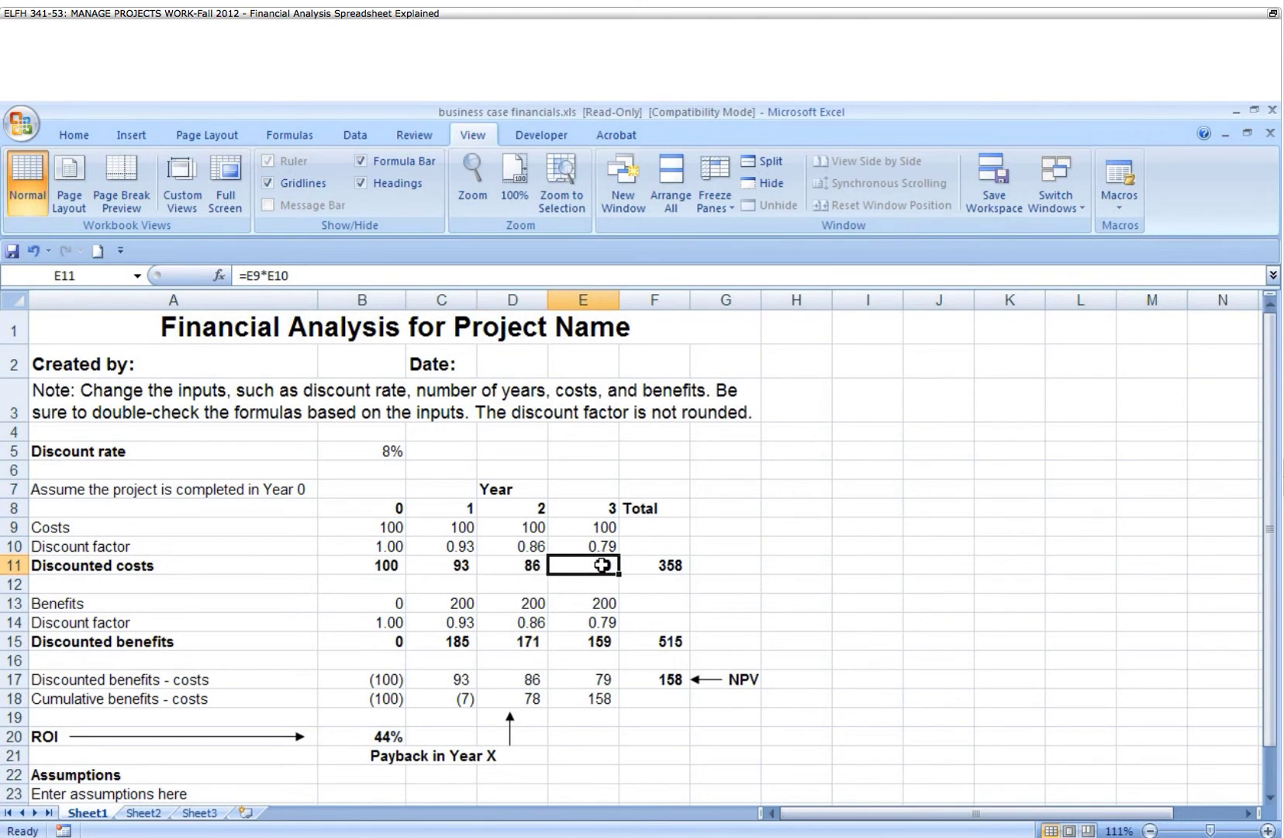
{"action": "left_click", "coordinate": [11, 607]}
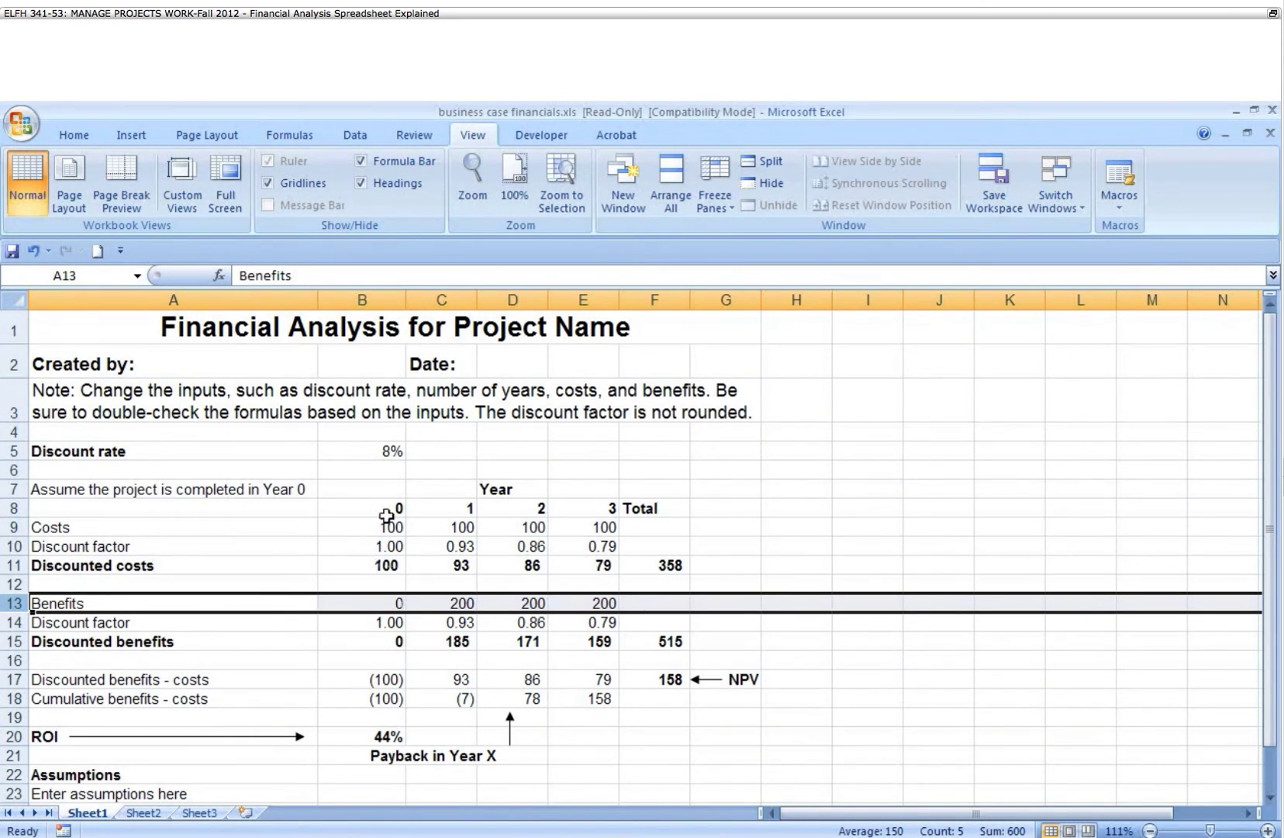
- Set the discount rate in B5 to 10% and check the discounted cost for year 1
{"action": "left_click", "coordinate": [380, 452]}
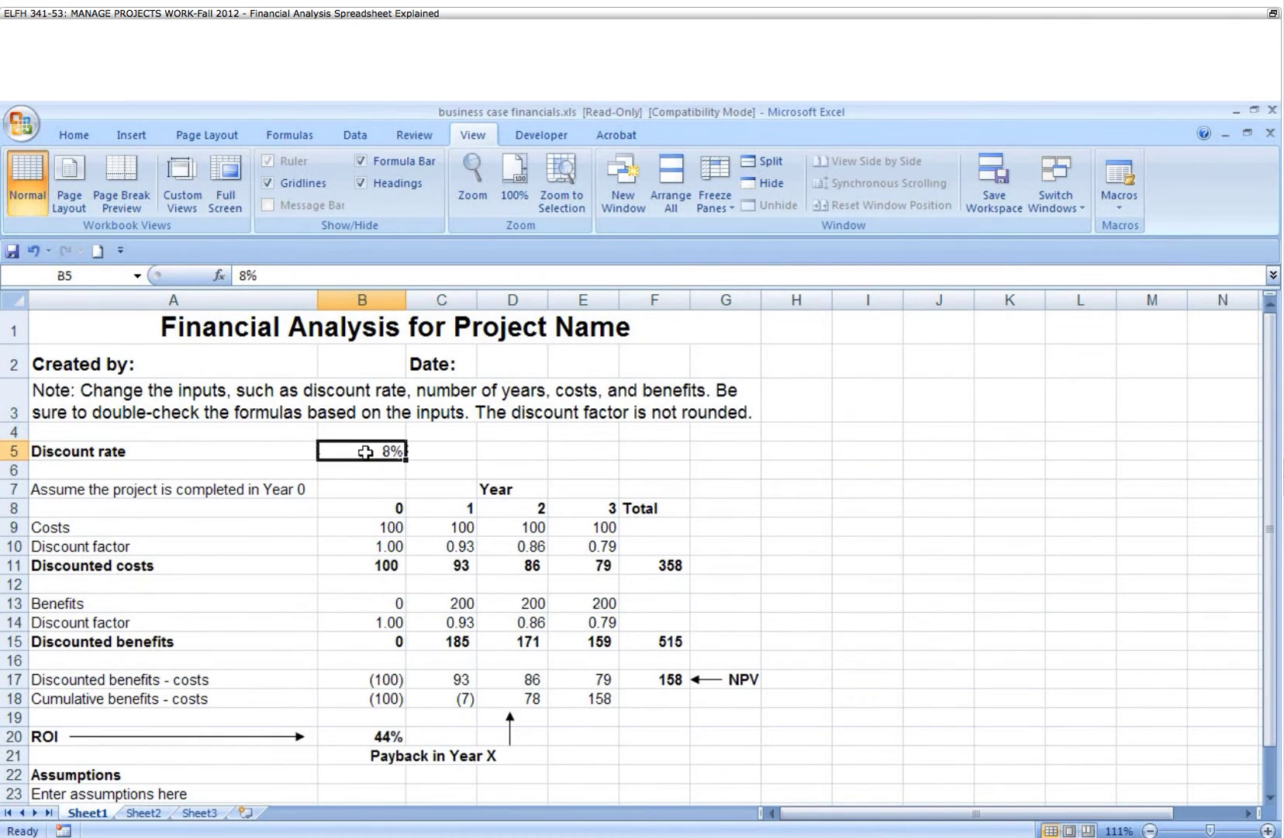
{"action": "type", "text": "10"}
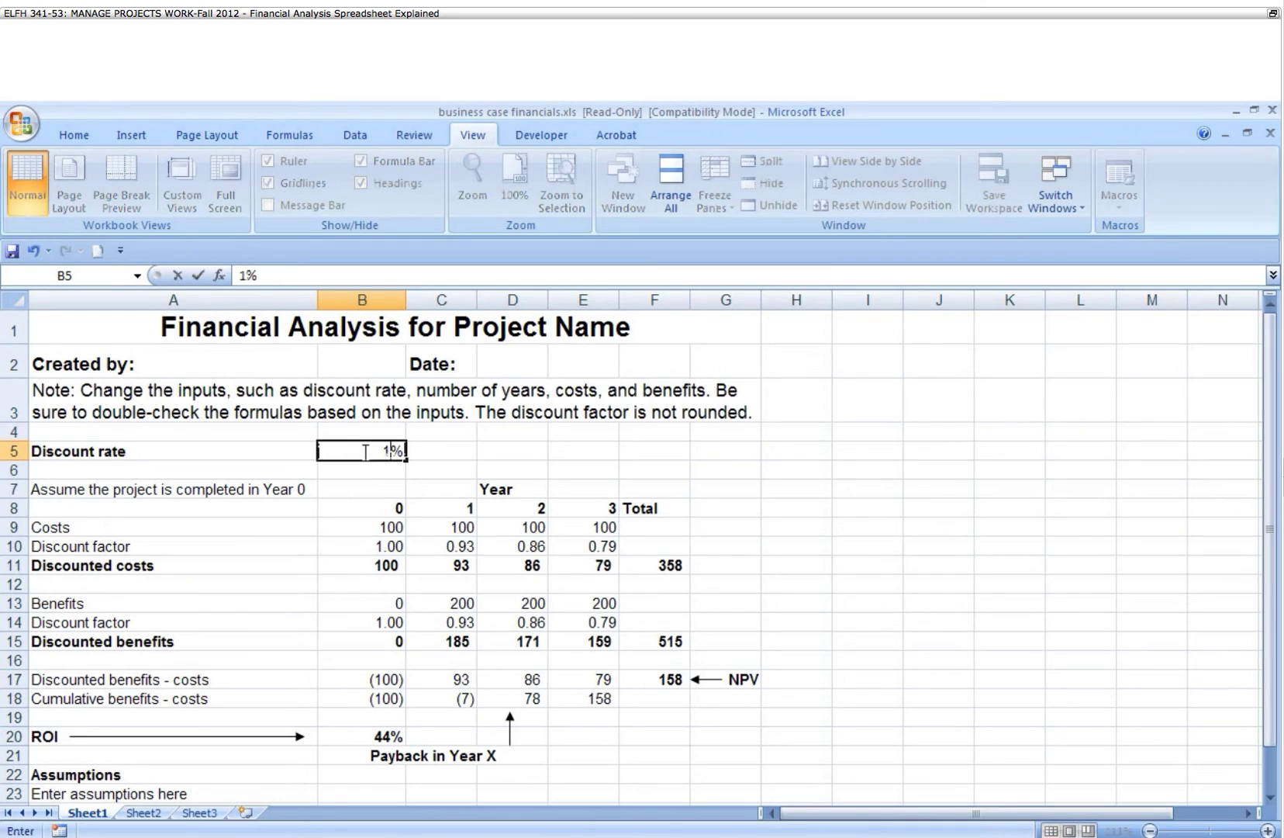
{"action": "key", "text": "Return"}
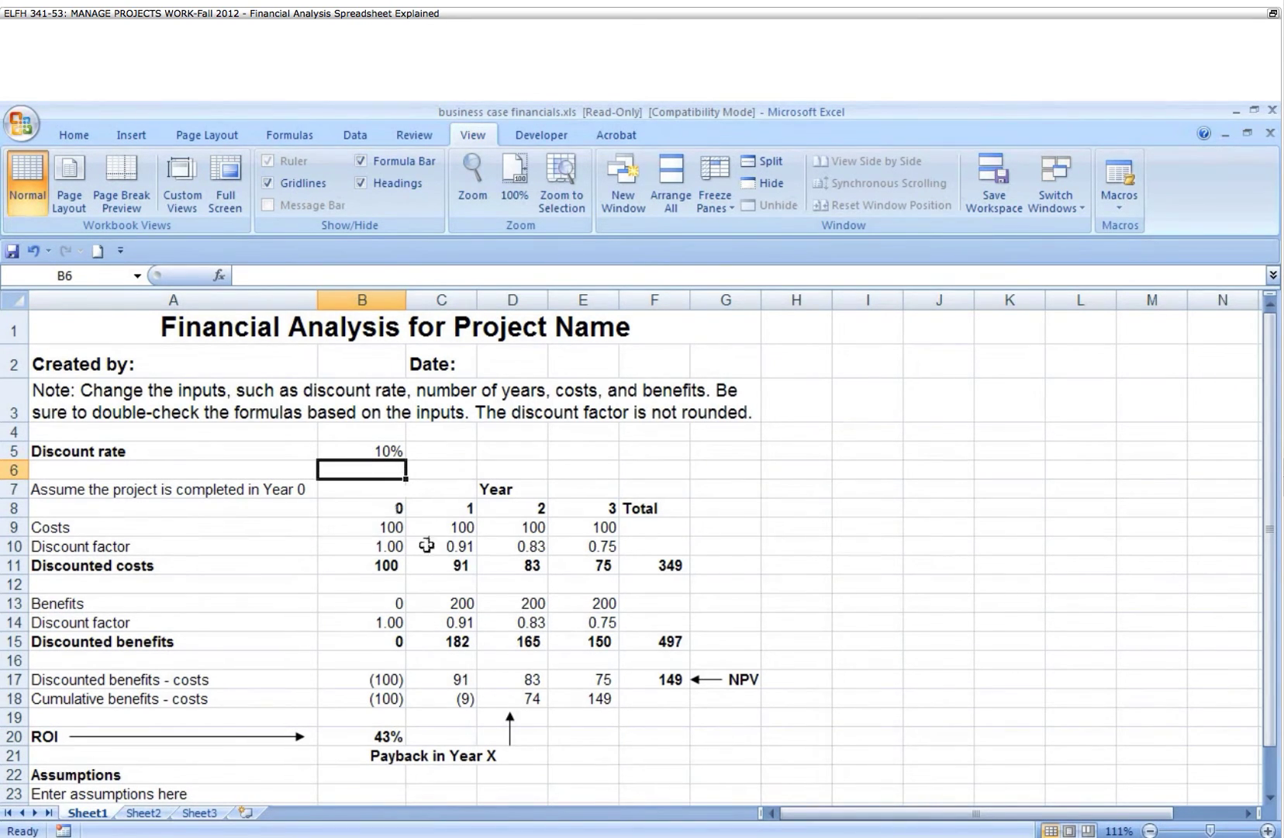
{"action": "left_click", "coordinate": [446, 568]}
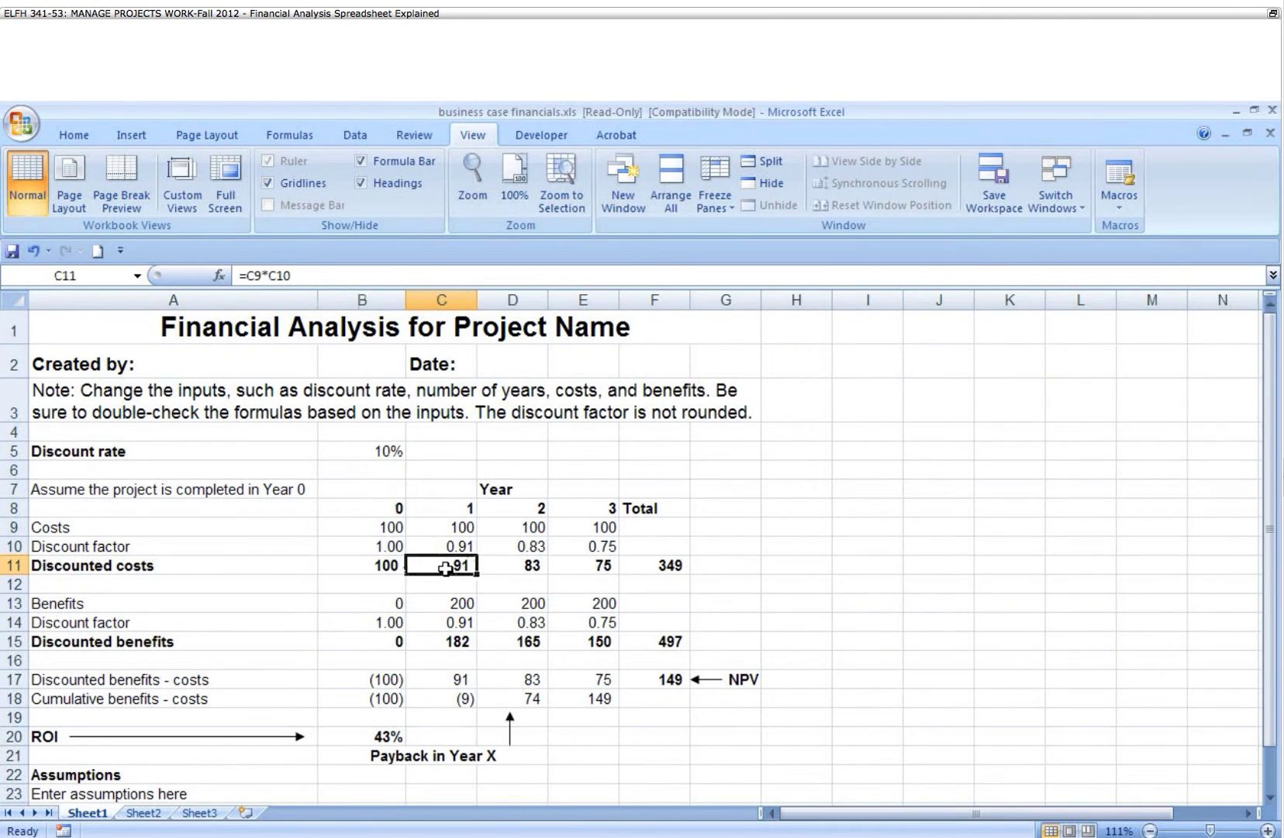
- Set the discount rate in B5 to 6%
{"action": "left_click", "coordinate": [380, 452]}
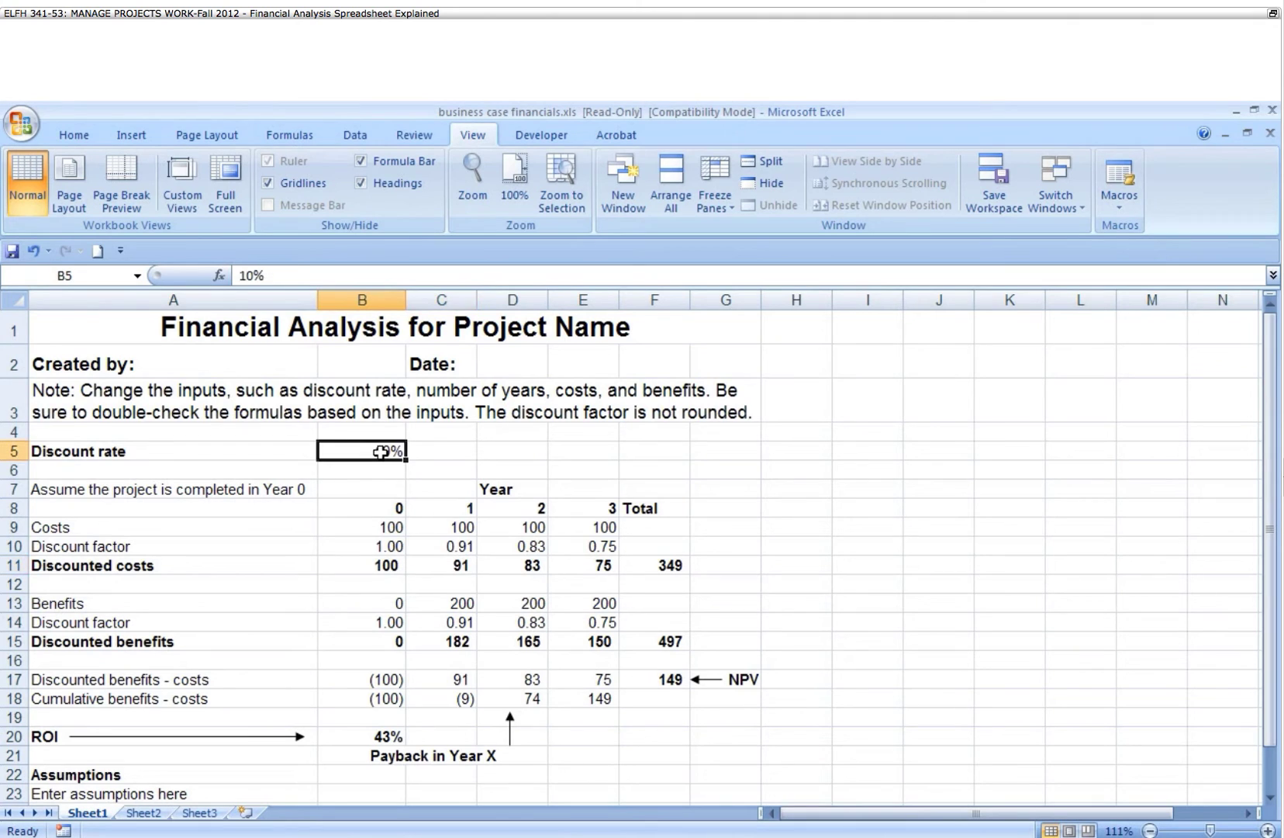
{"action": "type", "text": "6"}
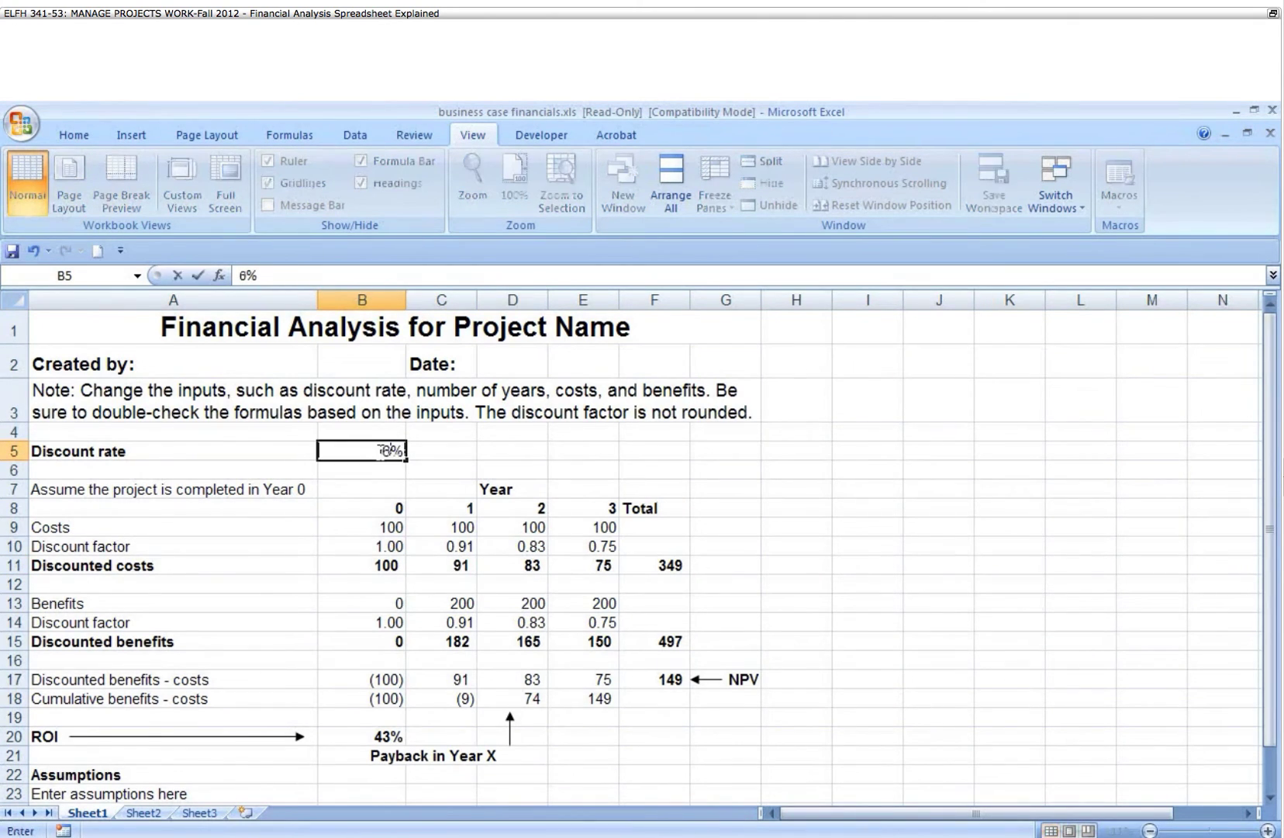
{"action": "key", "text": "Return"}
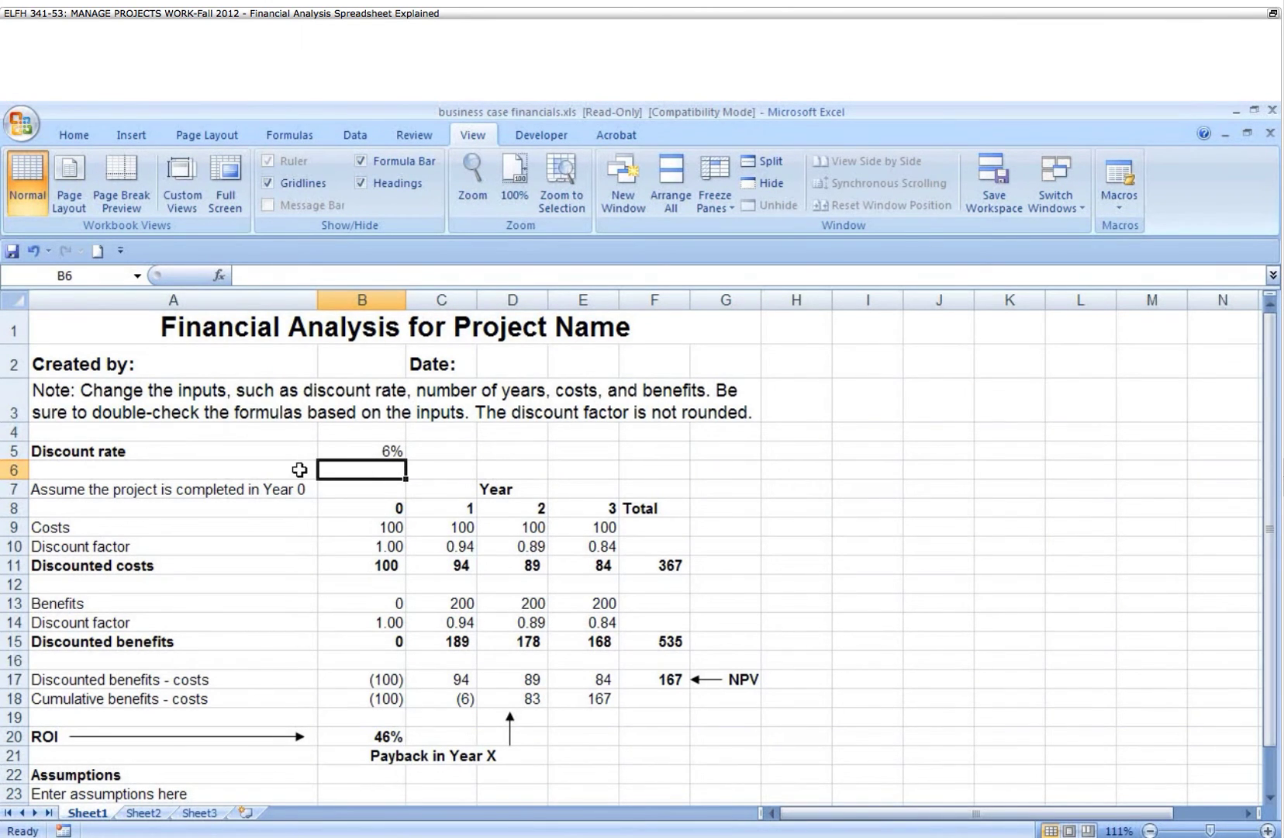
- Check the discounted cost formulas for years 1 to 3 at the current discount rate
{"action": "left_click", "coordinate": [468, 565]}
{"action": "left_click", "coordinate": [513, 565]}
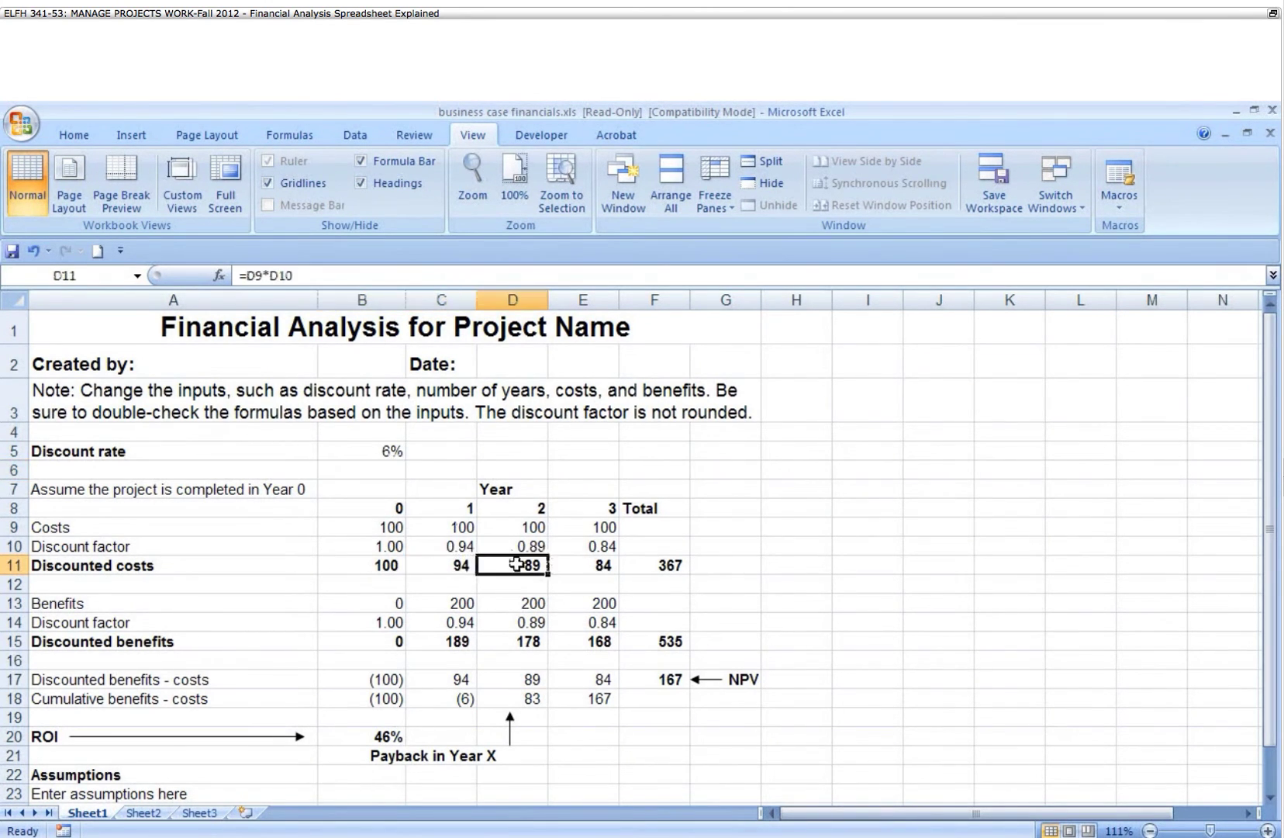
{"action": "left_click", "coordinate": [584, 565]}
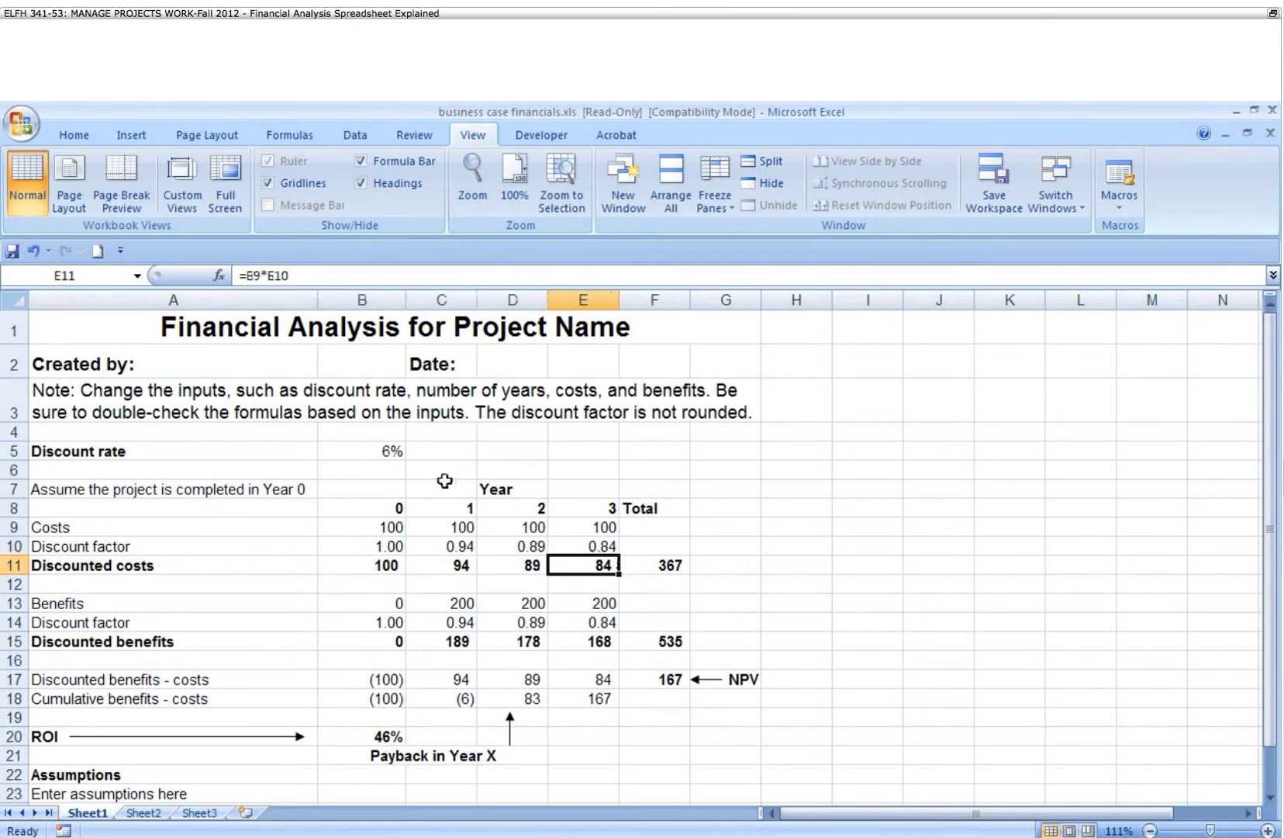
- Set the discount rate in B5 to 8%
{"action": "left_click", "coordinate": [388, 453]}
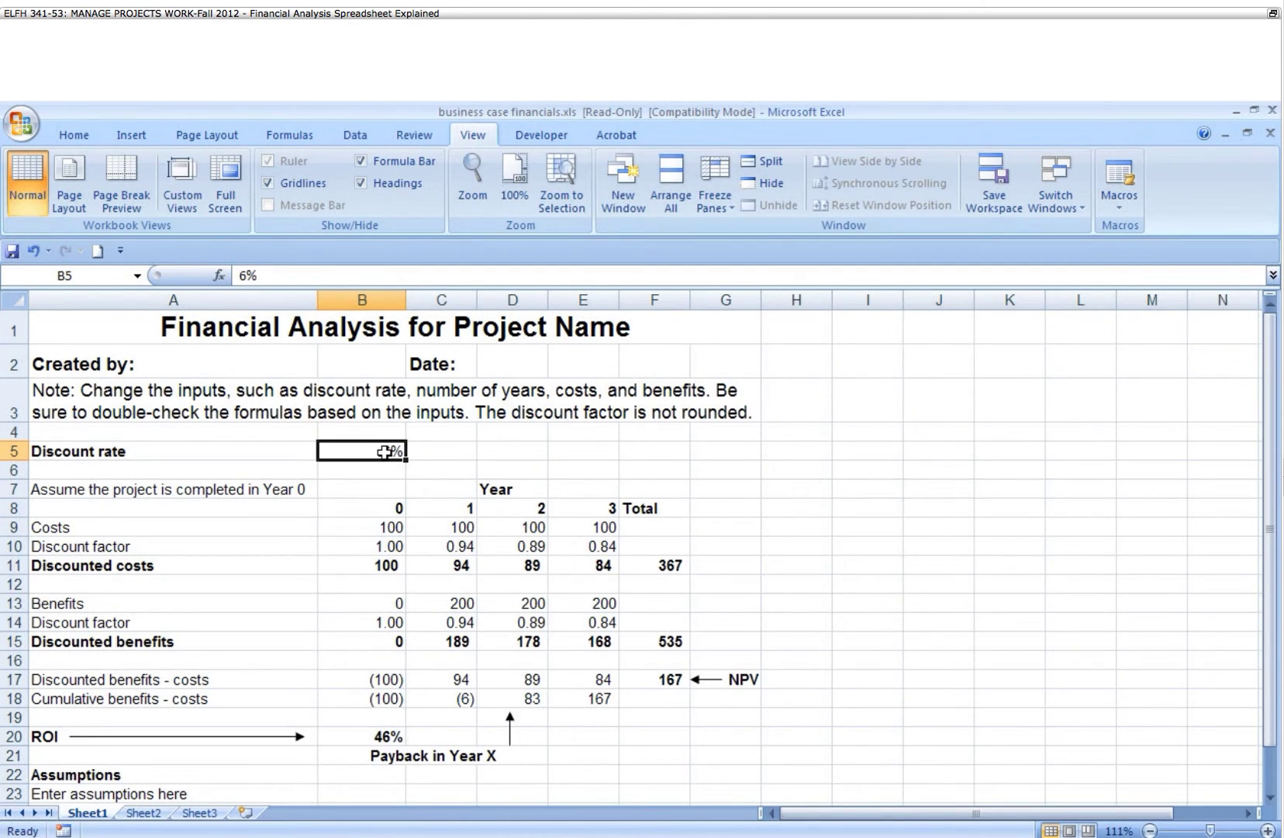
{"action": "type", "text": "7"}
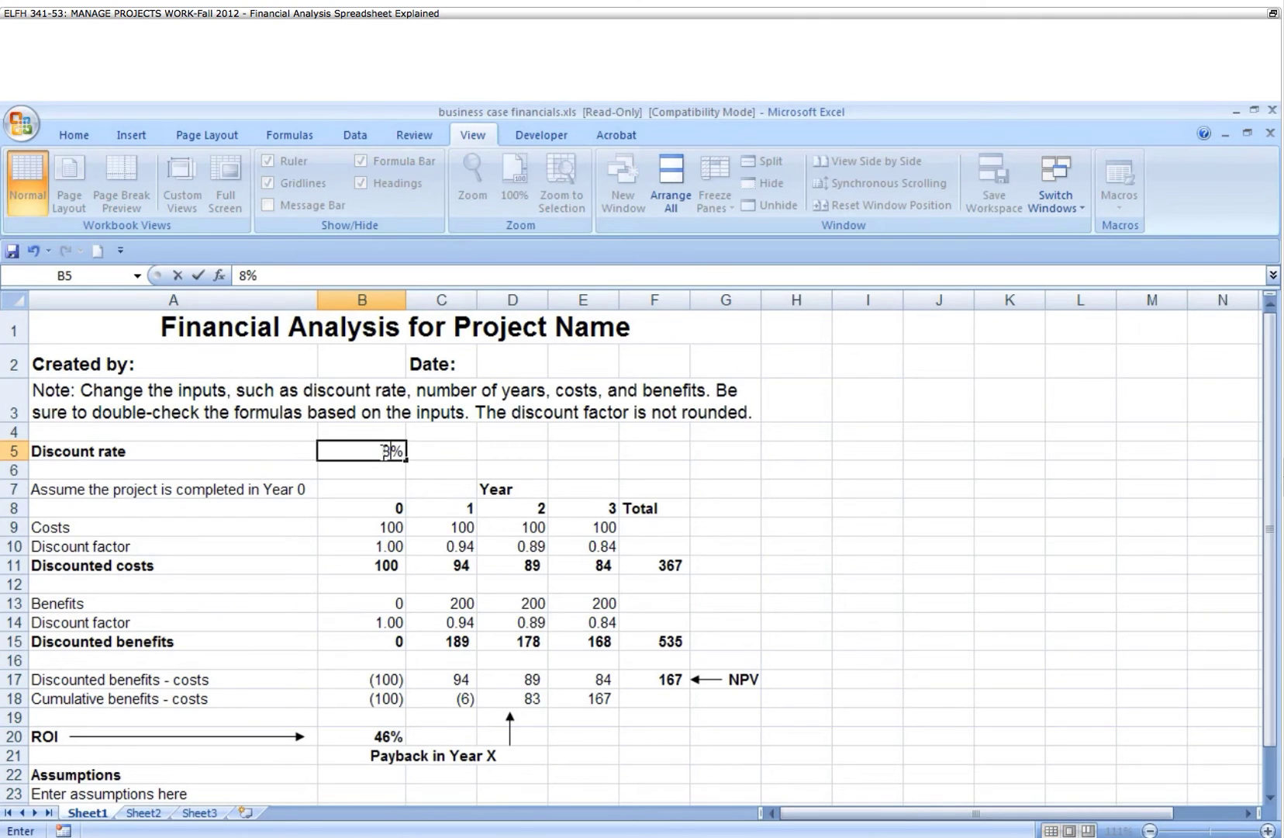
{"action": "key", "text": "Return"}
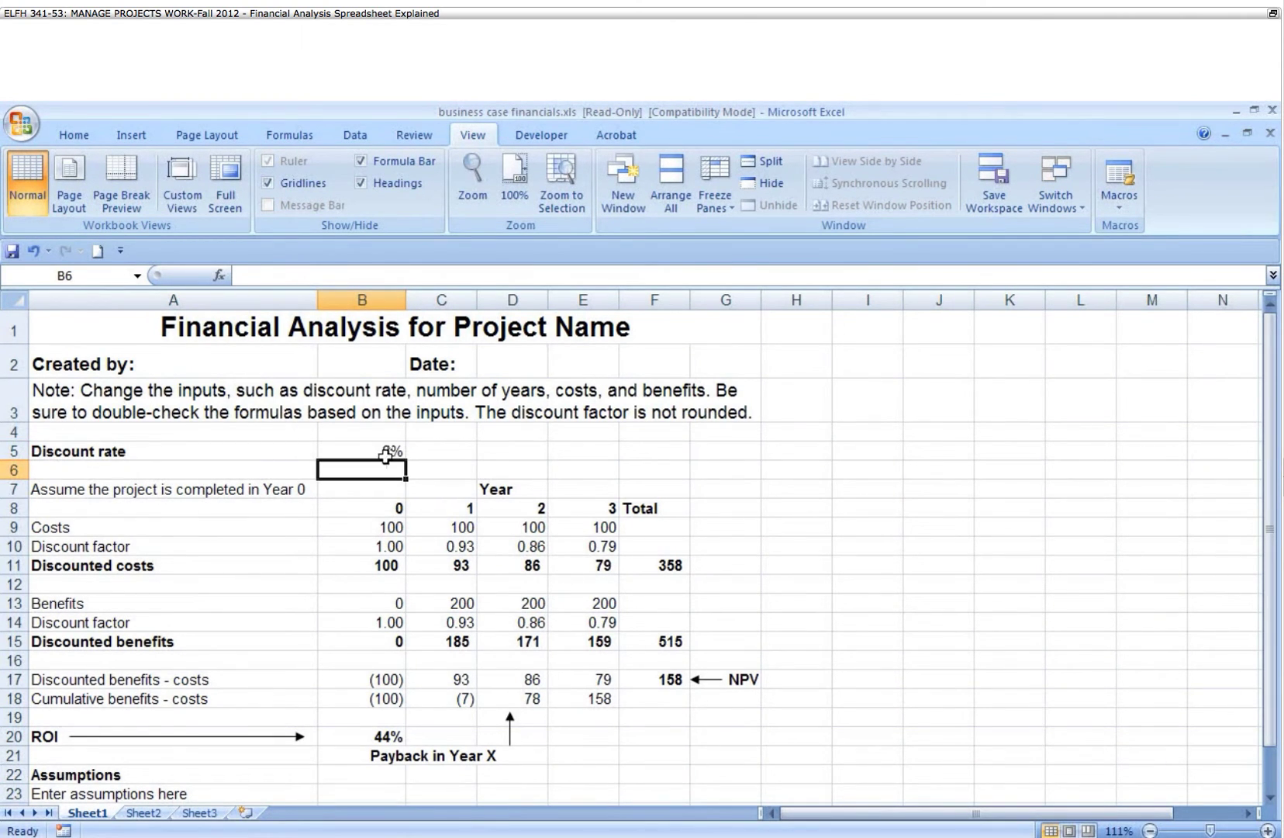
- Examine the NPV label, the discounted costs for years 0 to 3 and their total in F11
{"action": "left_click", "coordinate": [735, 682]}
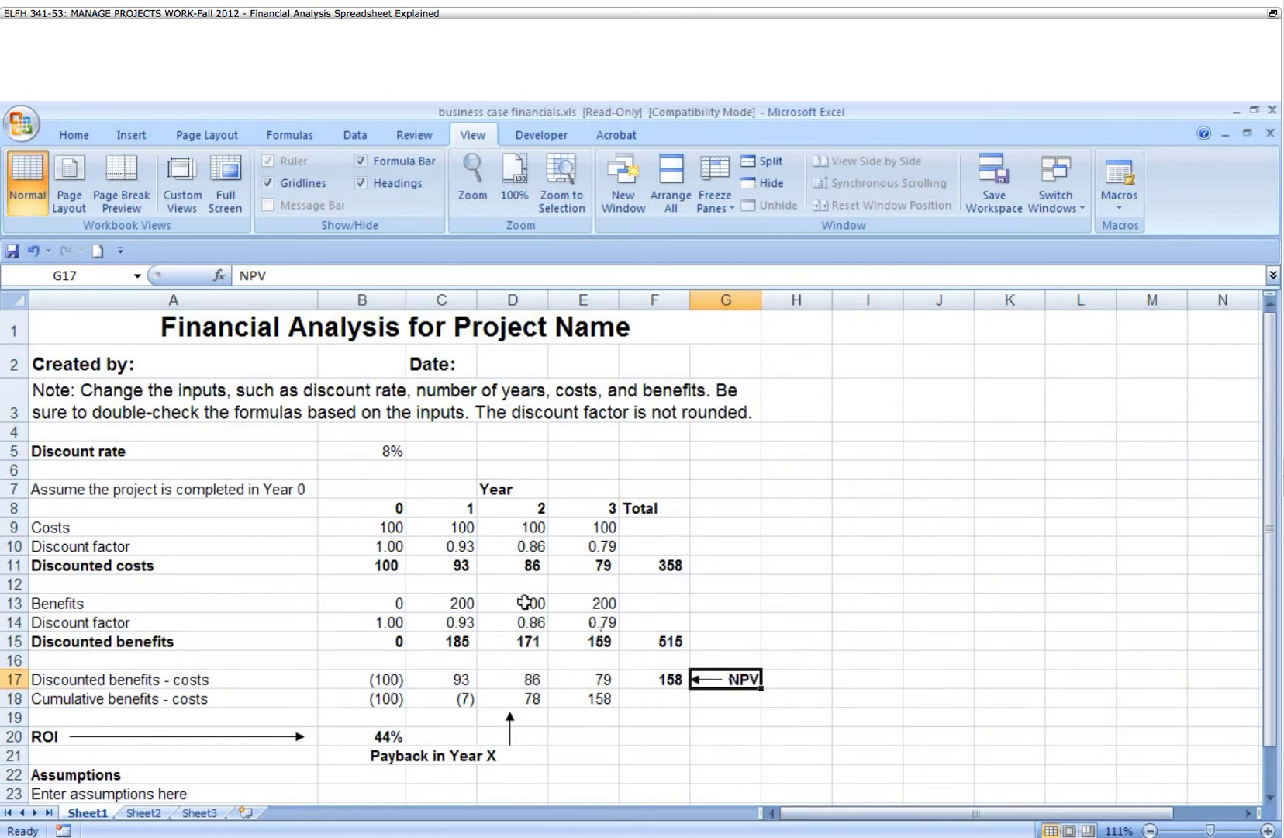
{"action": "left_click", "coordinate": [392, 565]}
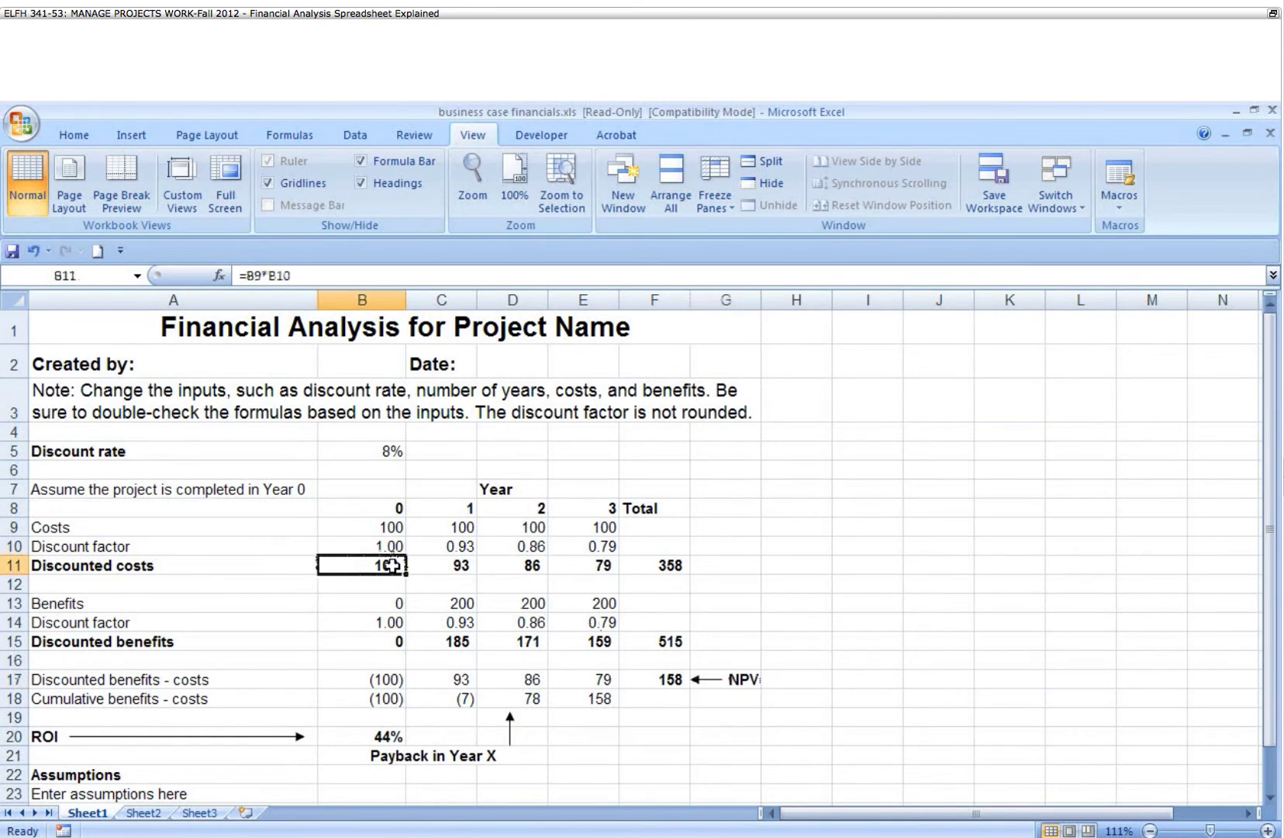
{"action": "left_click", "coordinate": [442, 567]}
{"action": "left_click", "coordinate": [489, 566]}
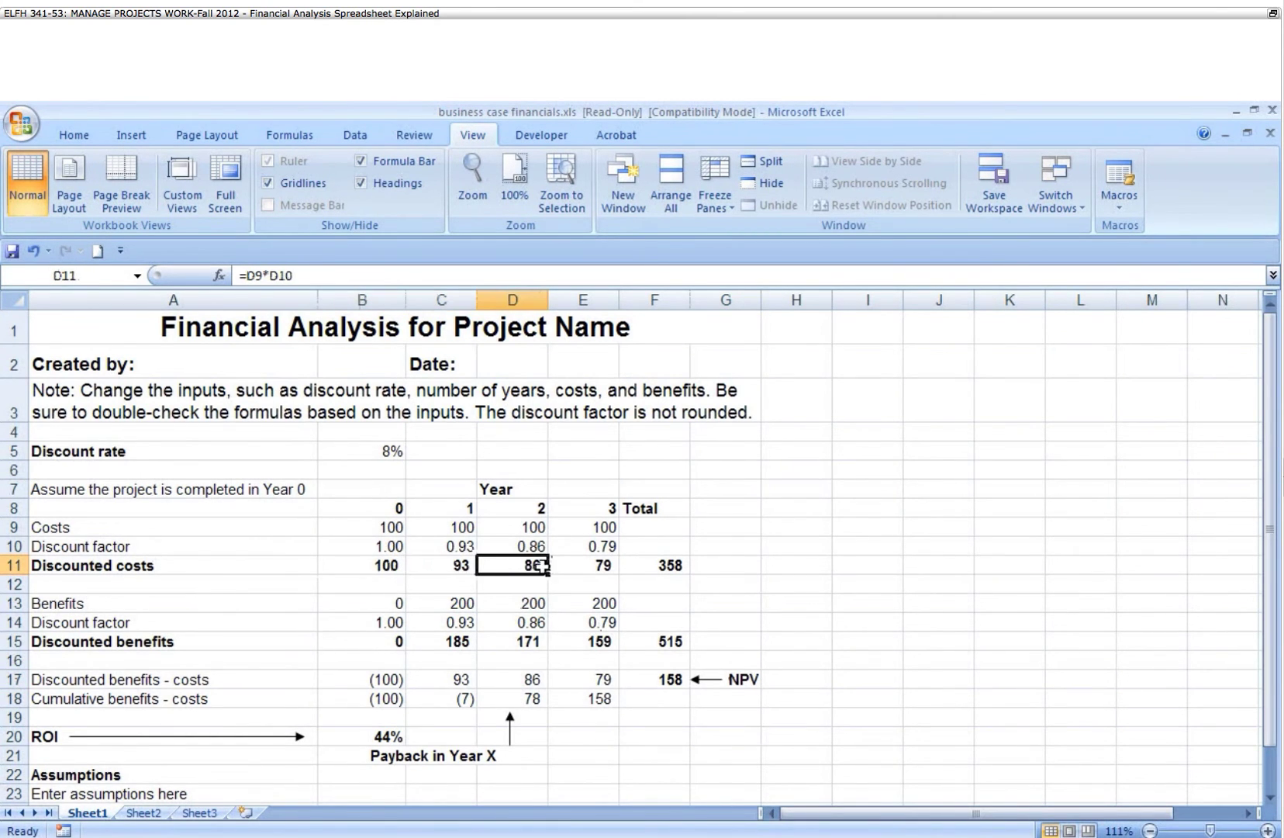
{"action": "left_click", "coordinate": [601, 565]}
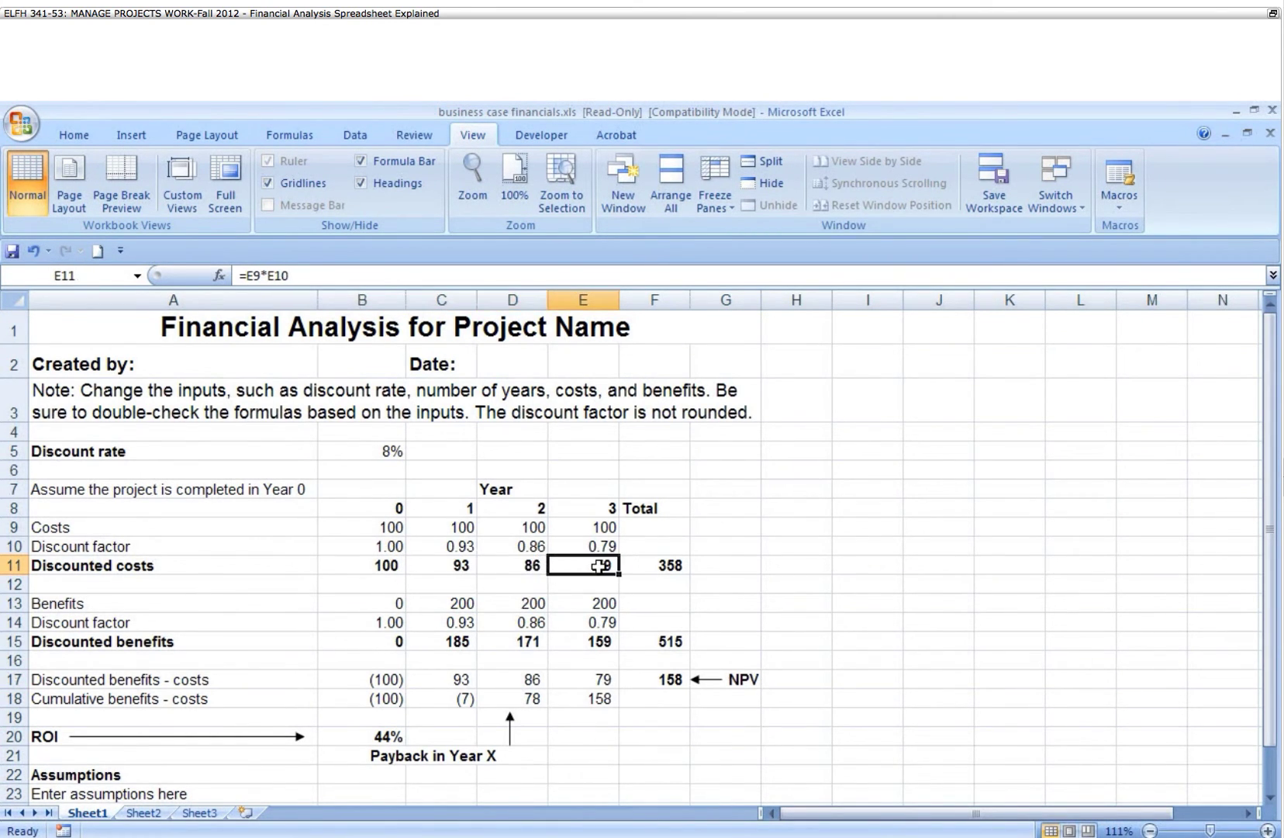
{"action": "left_click", "coordinate": [680, 567]}
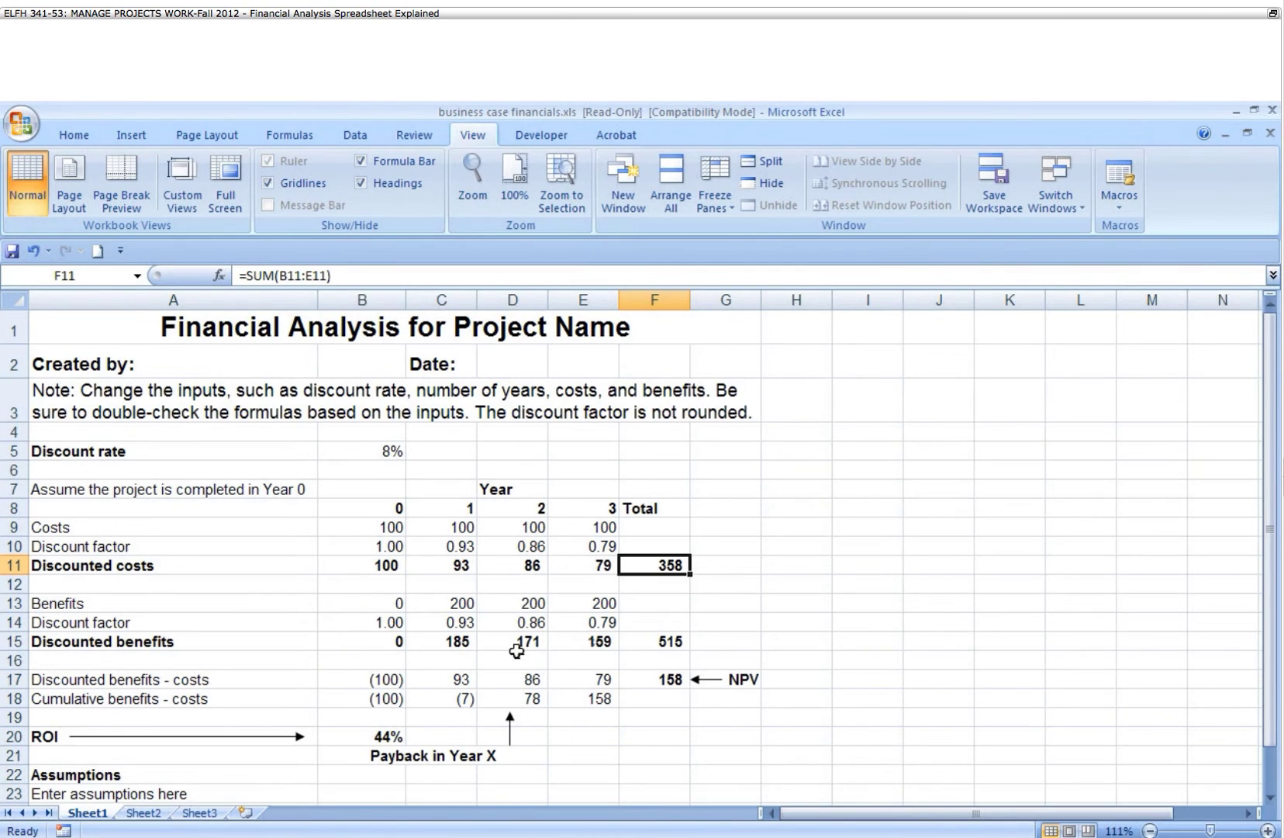
- Examine the discounted benefits and their total, and trace how the NPV formula in F17 uses the benefit and cost totals
{"action": "left_click", "coordinate": [454, 642]}
{"action": "left_click", "coordinate": [514, 643]}
{"action": "left_click", "coordinate": [576, 642]}
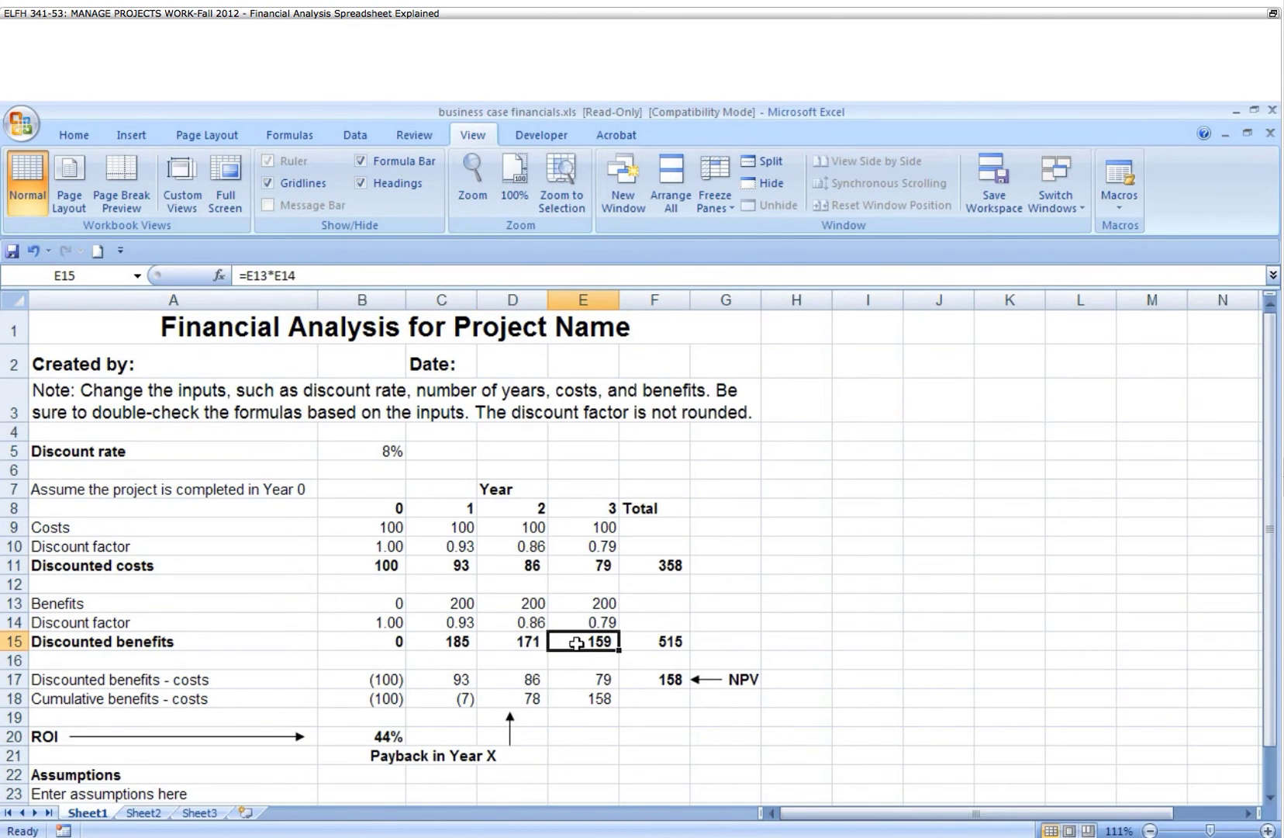
{"action": "left_click", "coordinate": [669, 642]}
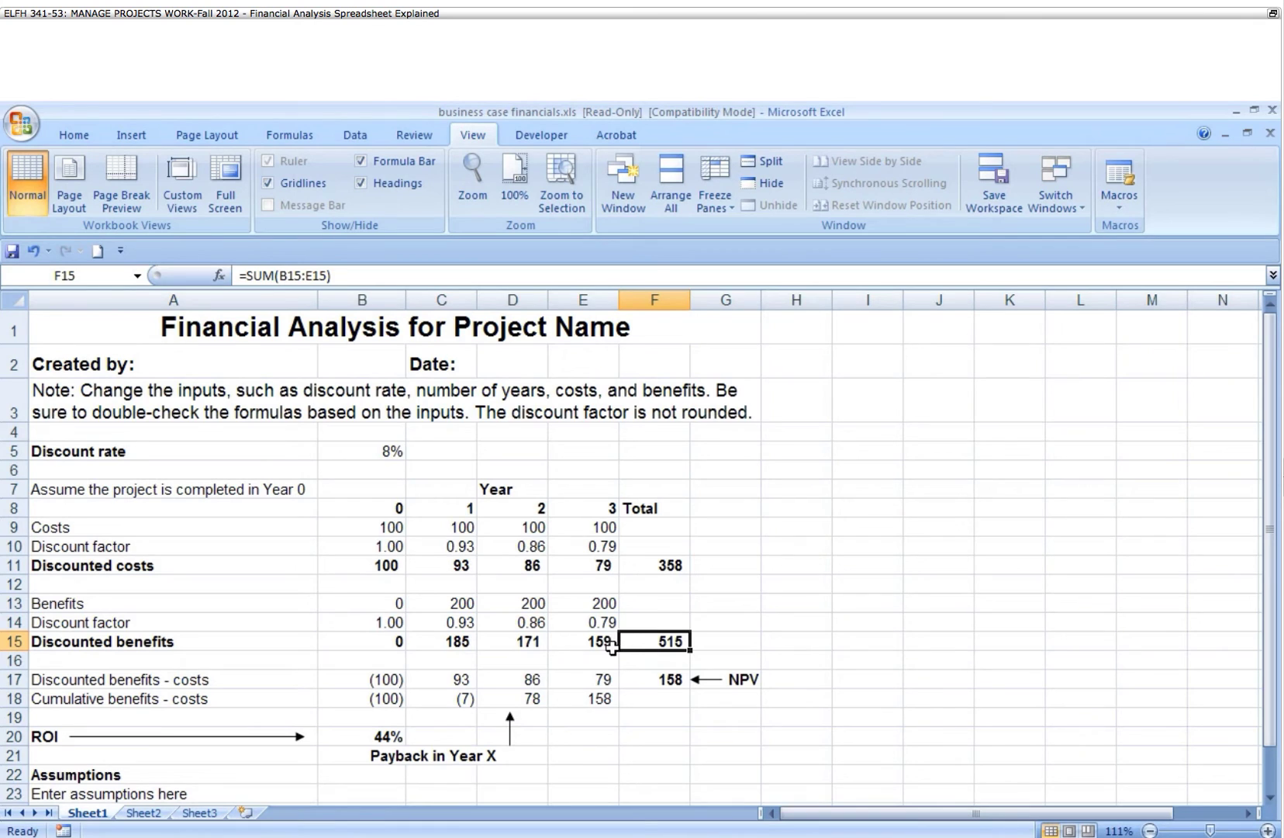
{"action": "left_click", "coordinate": [672, 680]}
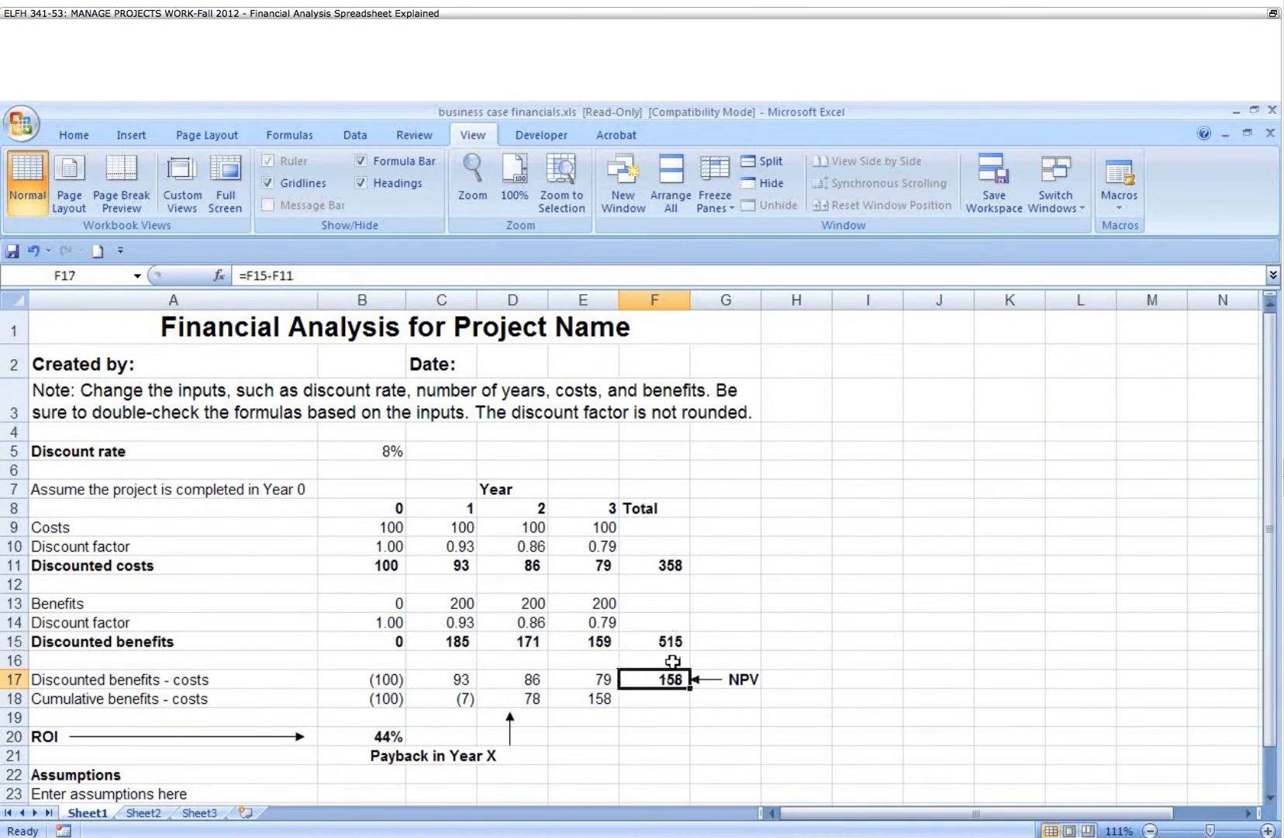
{"action": "left_click", "coordinate": [671, 570]}
{"action": "left_click", "coordinate": [665, 640]}
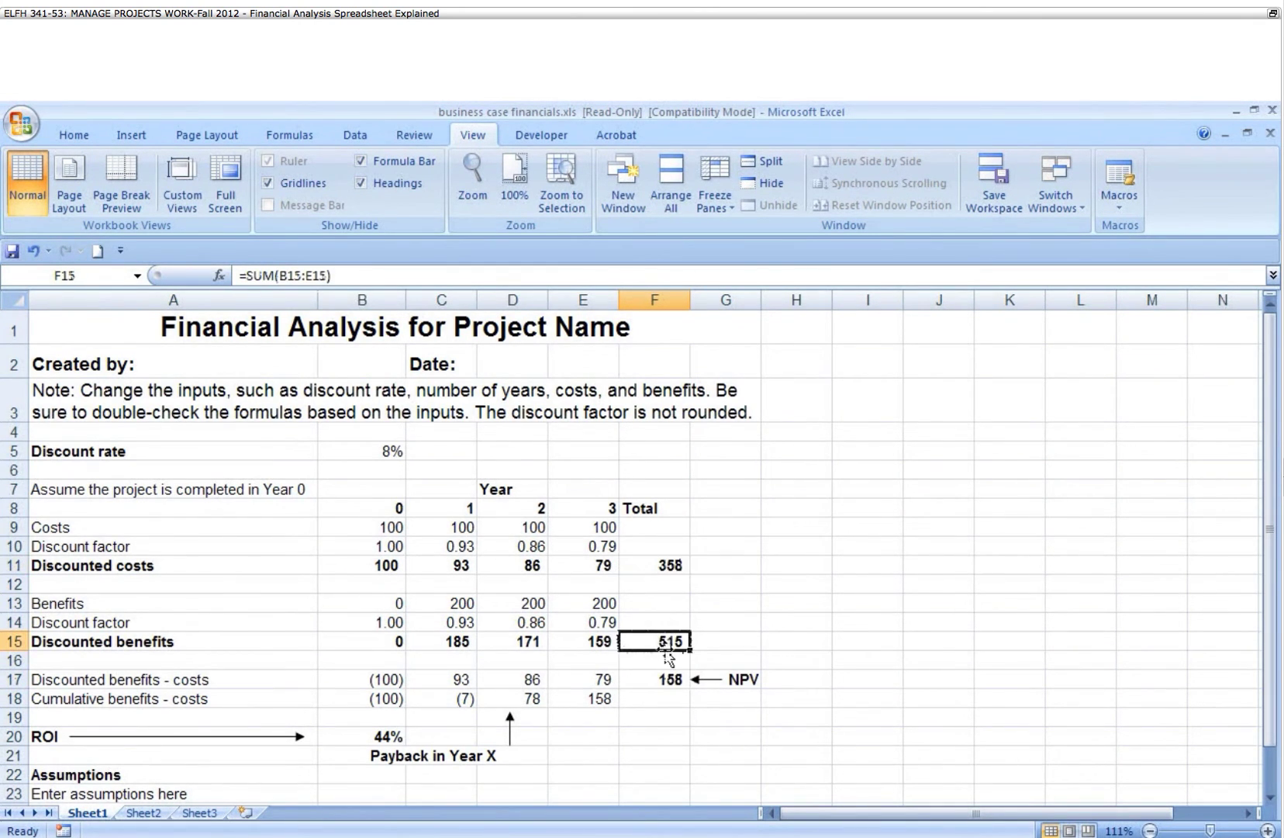
{"action": "left_click", "coordinate": [670, 679]}
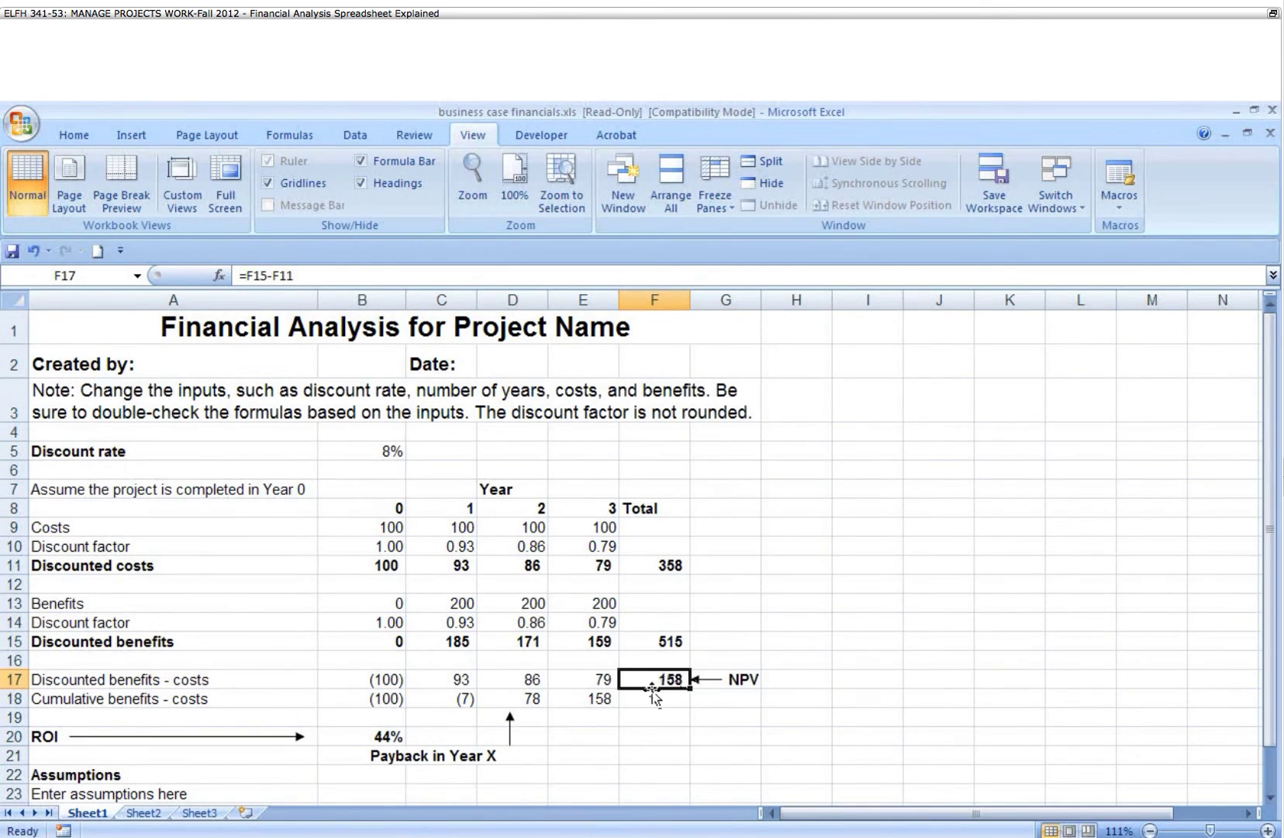
{"action": "left_click", "coordinate": [736, 679]}
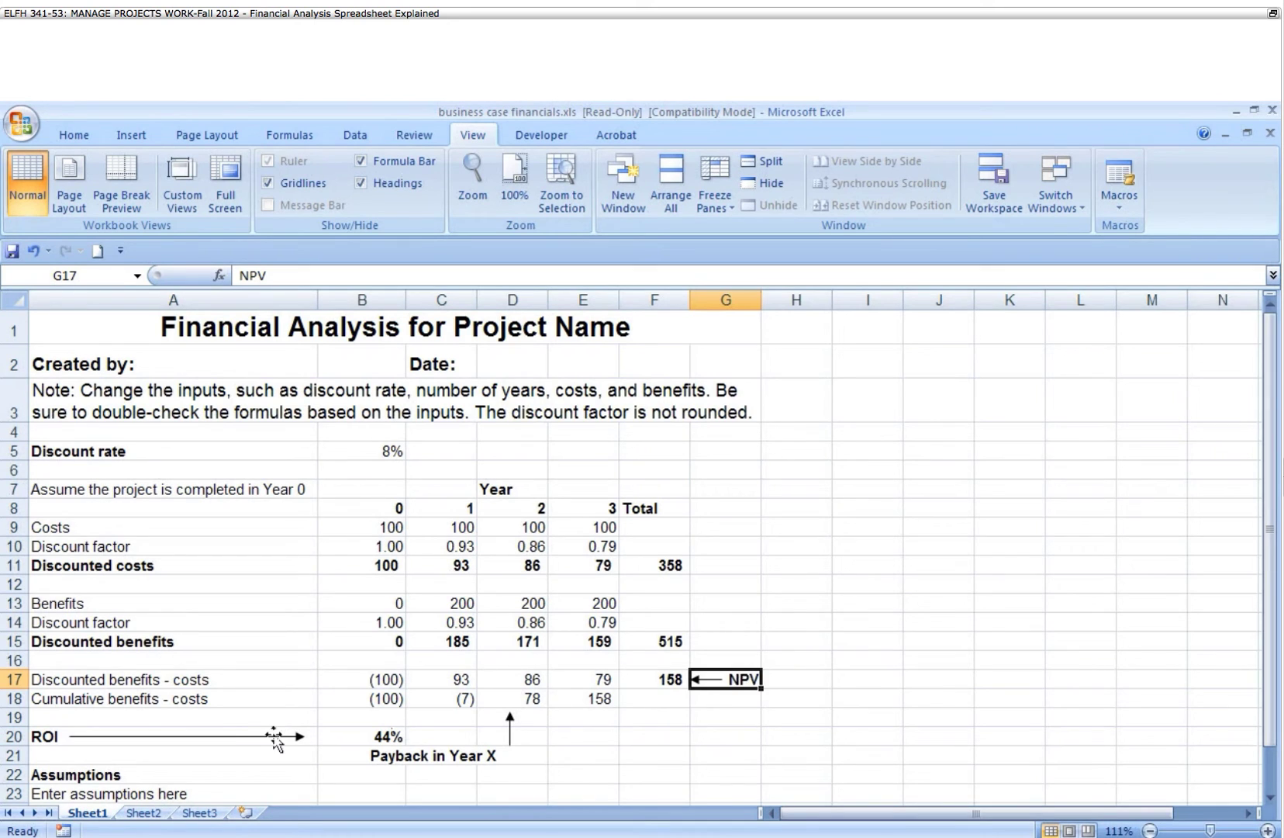
- Examine the ROI formula in B20 and the discounted cost and benefit totals it refers to
{"action": "left_click", "coordinate": [246, 736]}
{"action": "left_click", "coordinate": [380, 736]}
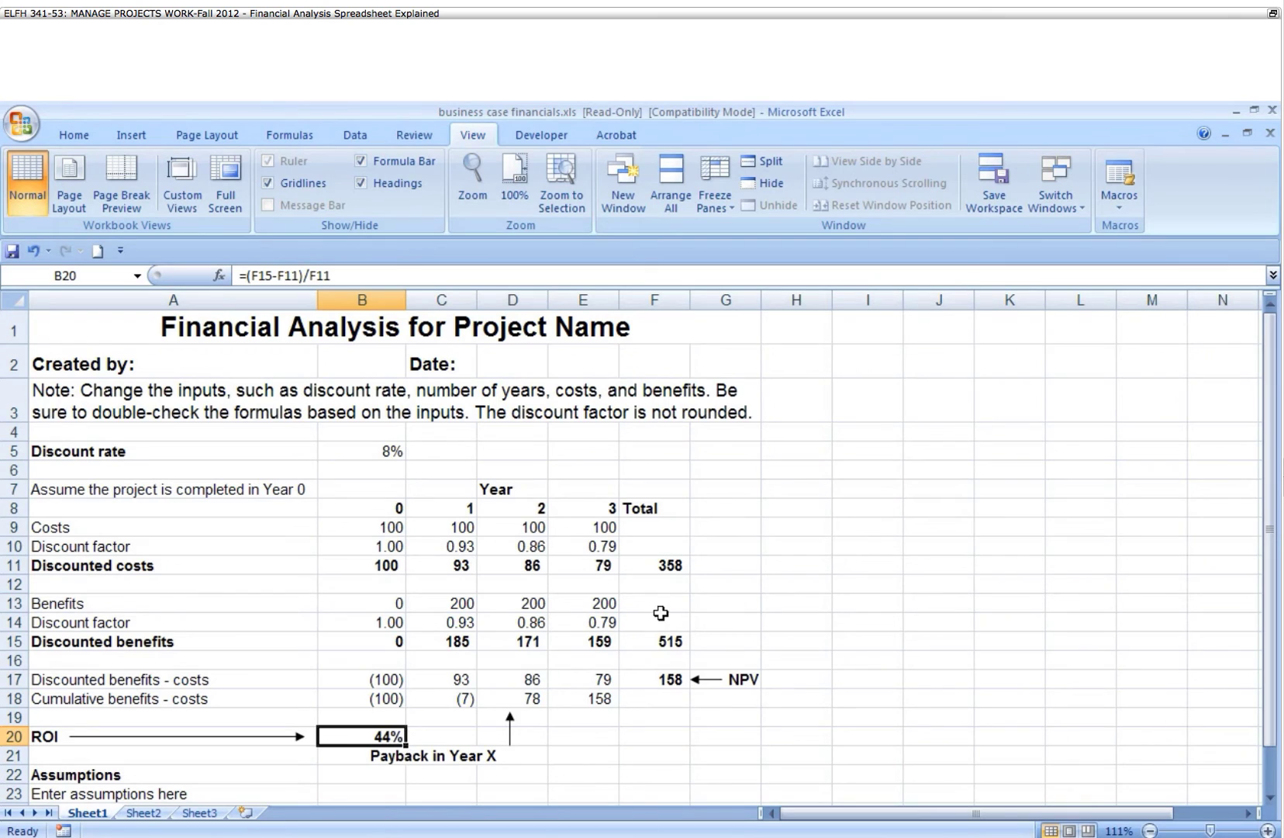
{"action": "left_click", "coordinate": [671, 567]}
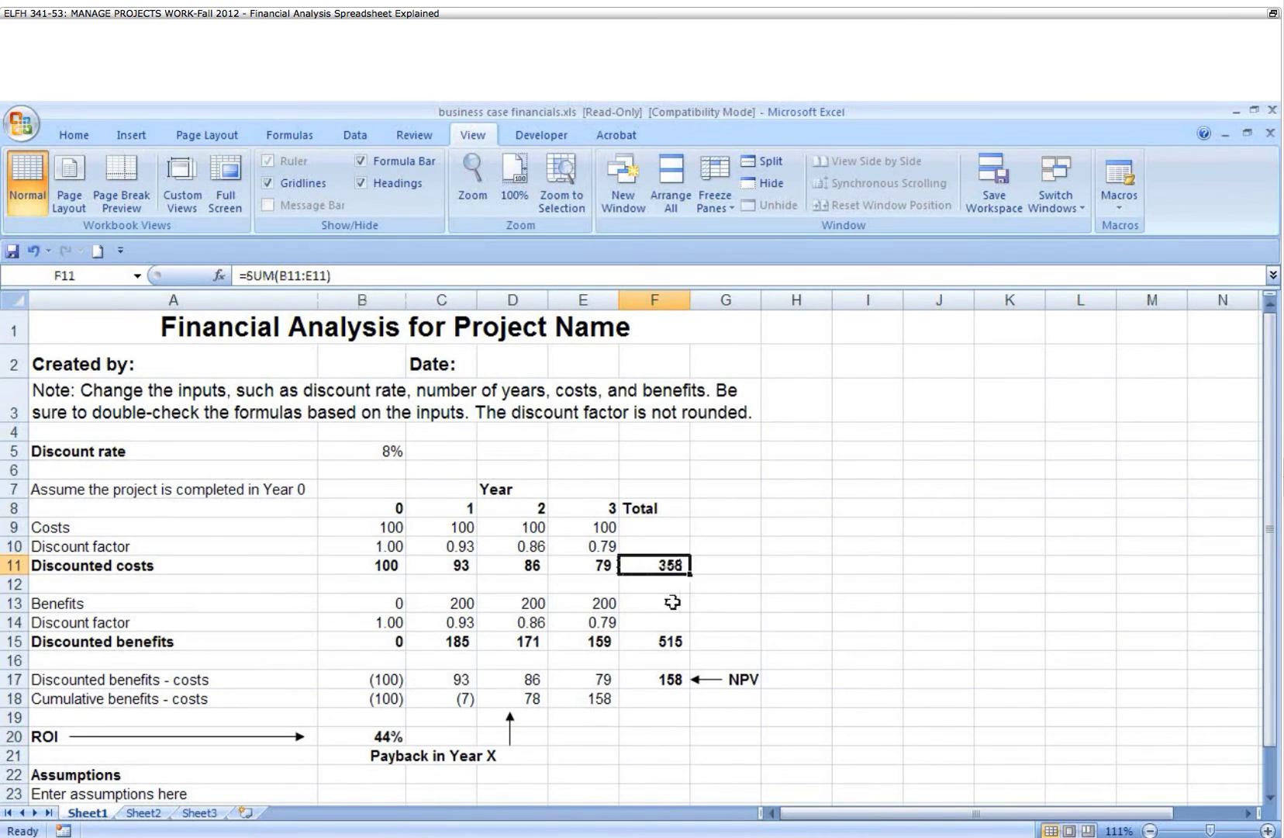
{"action": "left_click", "coordinate": [672, 643]}
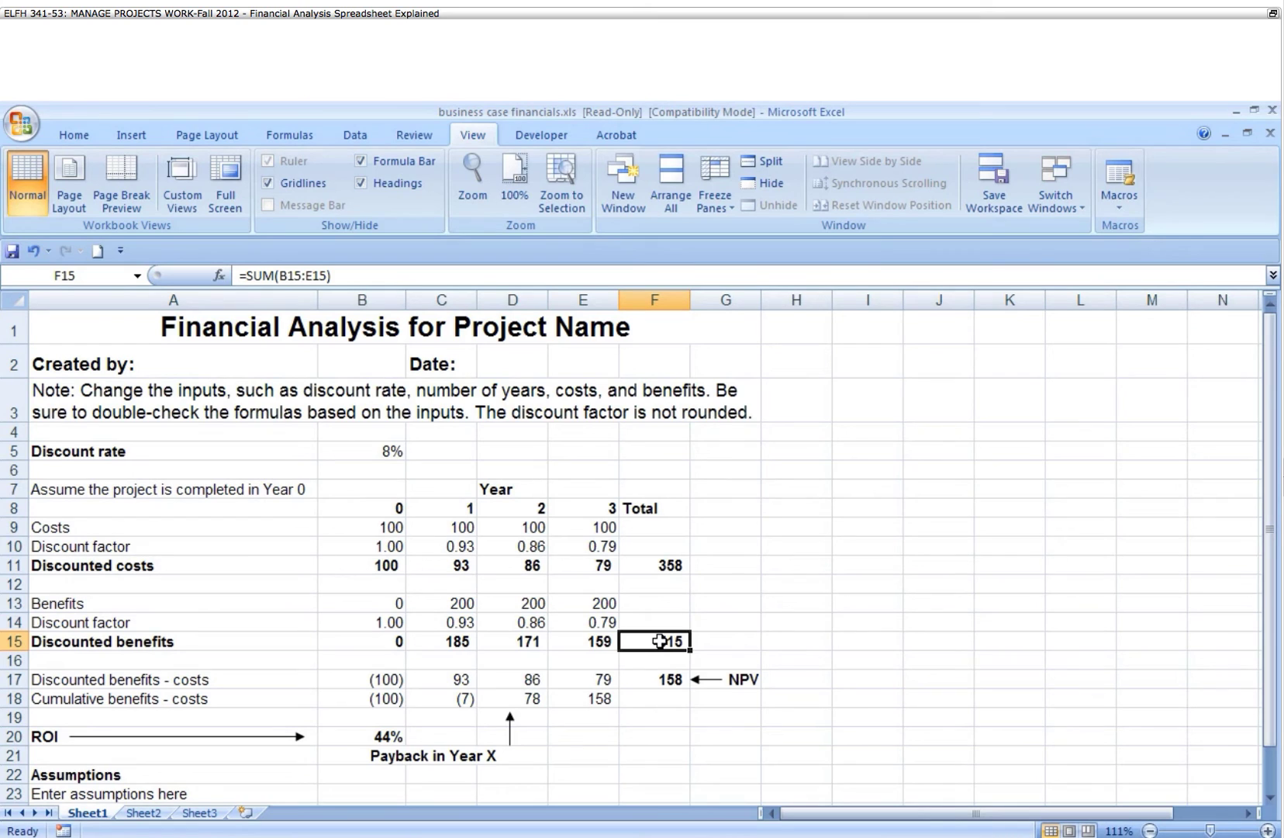
{"action": "left_click", "coordinate": [378, 736]}
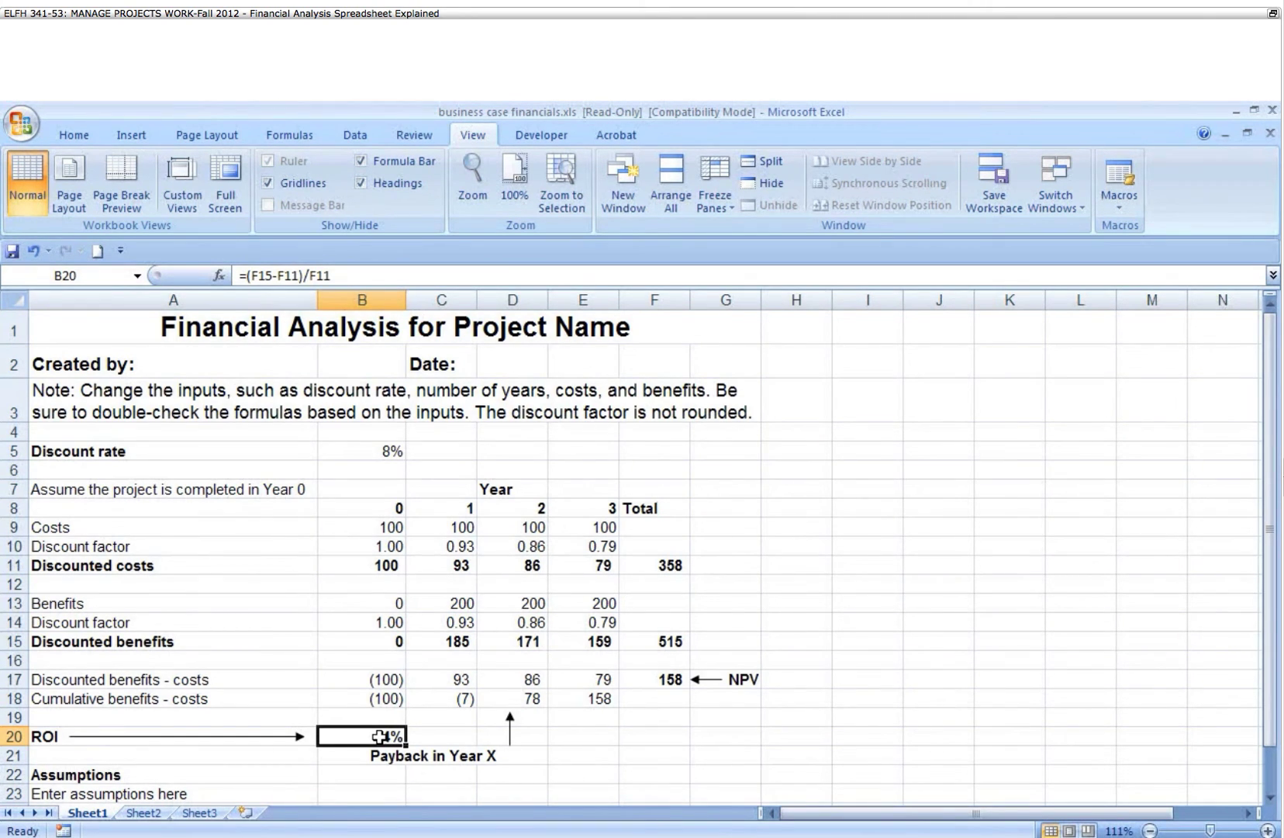
{"action": "left_click", "coordinate": [227, 736]}
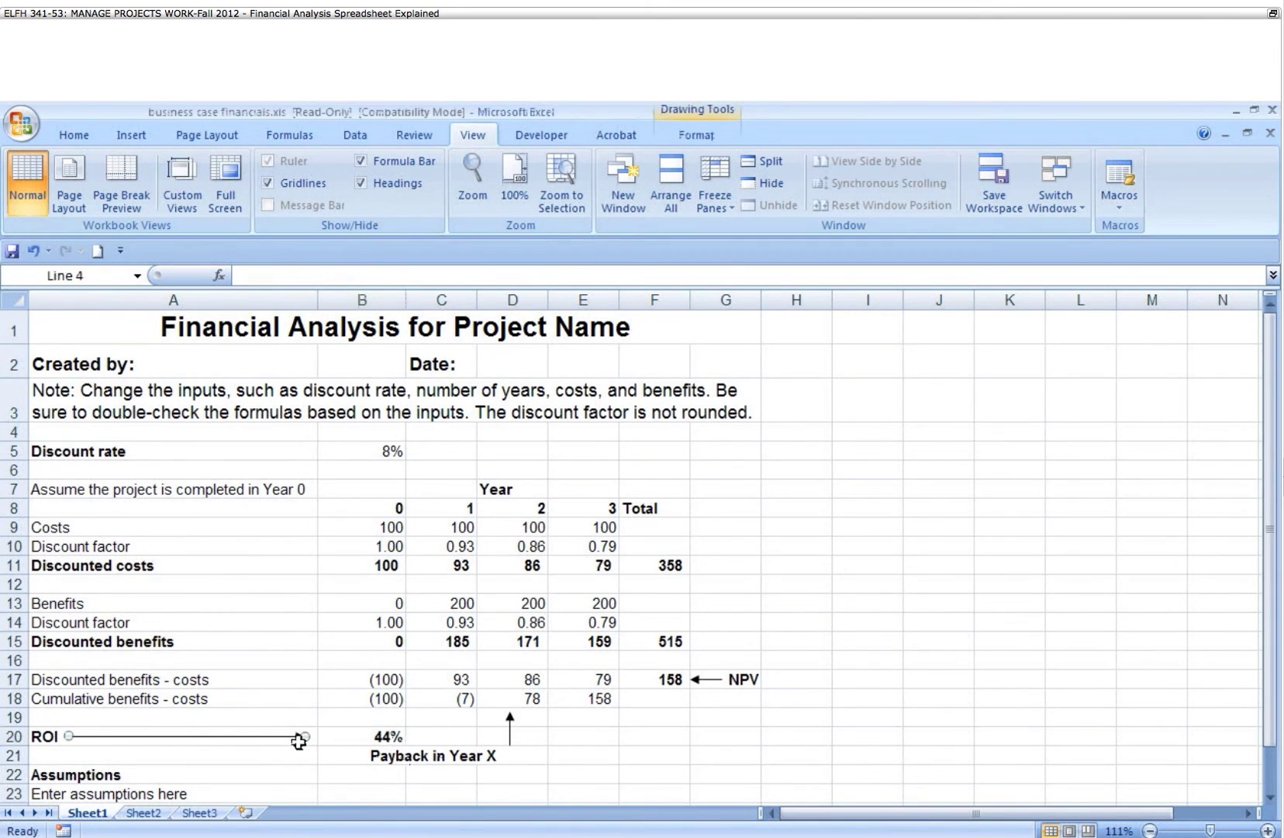
{"action": "left_click", "coordinate": [354, 741]}
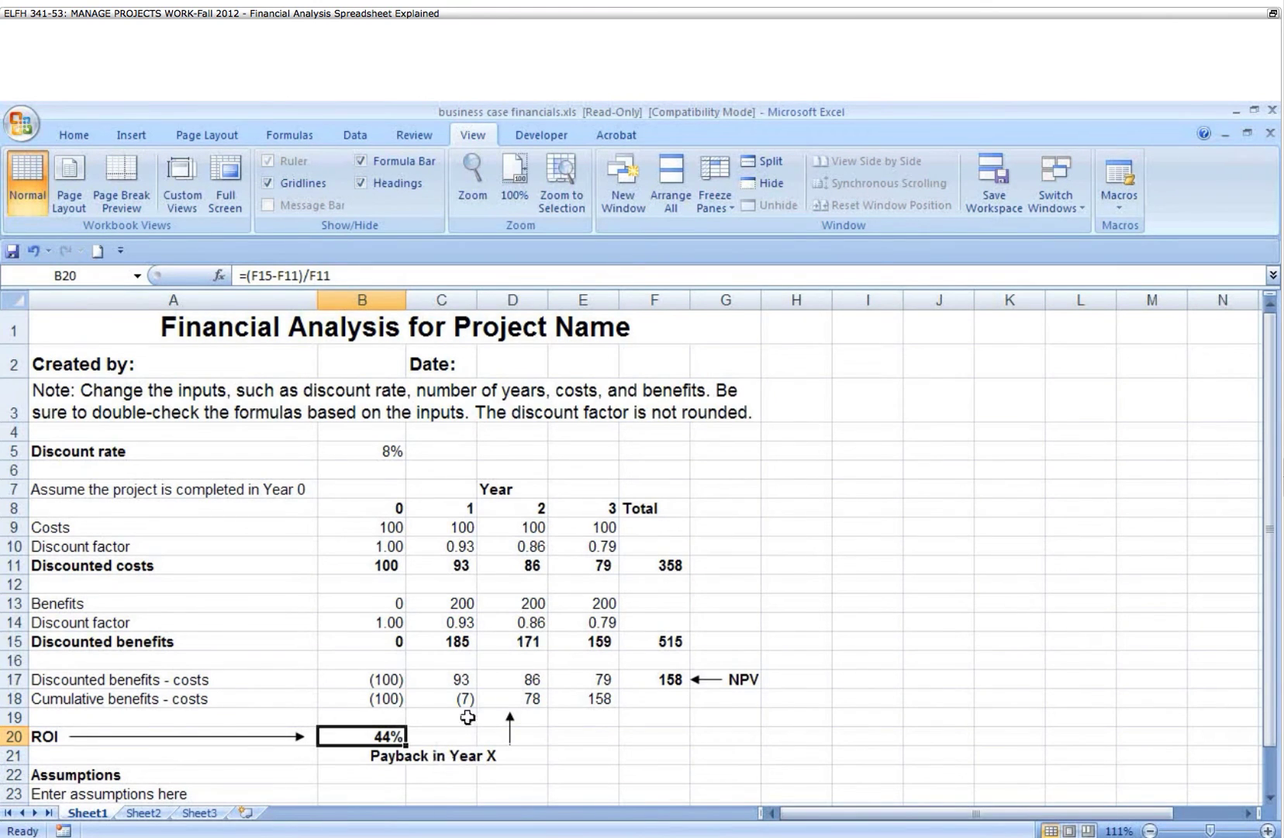
- Examine the cumulative benefits minus costs for years 0 to 2 to identify the payback year
{"action": "left_click", "coordinate": [394, 681]}
{"action": "left_click", "coordinate": [392, 698]}
{"action": "left_click", "coordinate": [448, 698]}
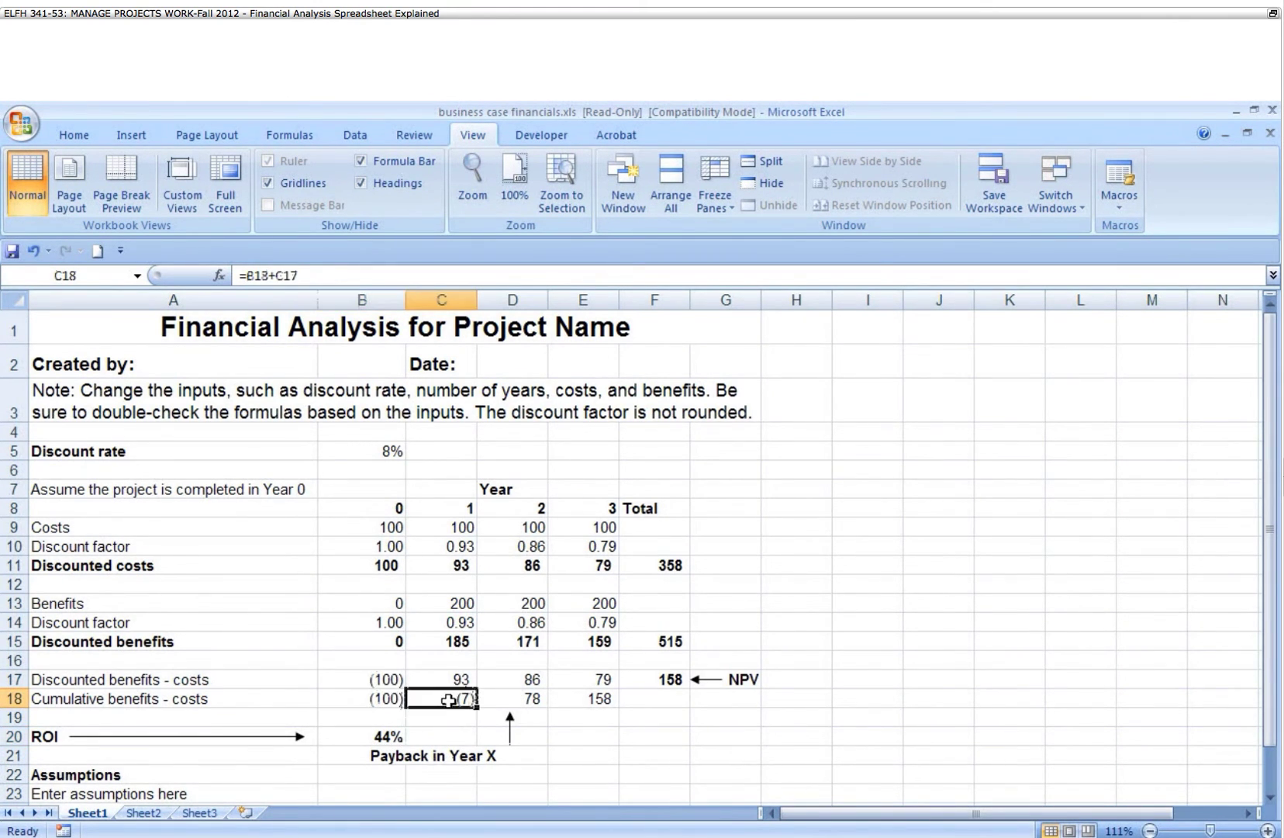
{"action": "left_click", "coordinate": [538, 703]}
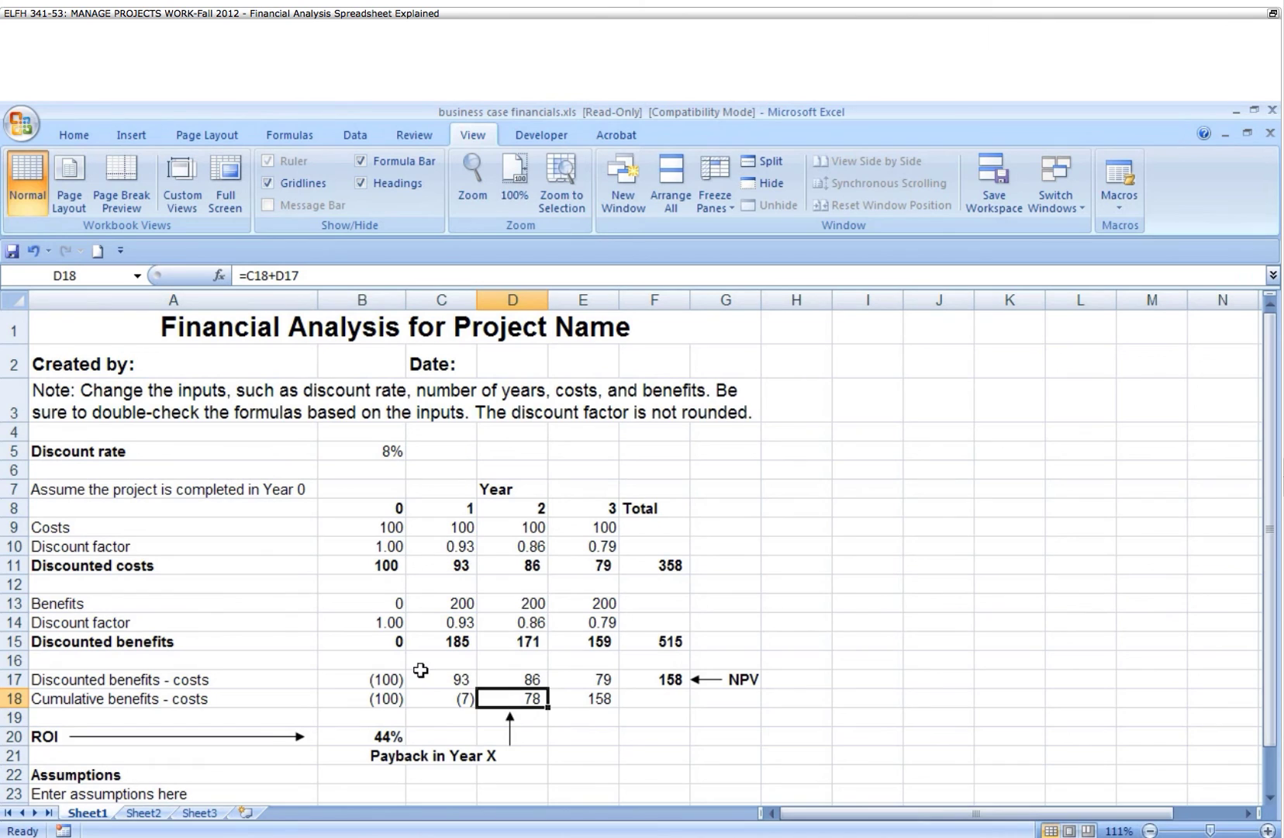
- Review the yearly input entries in the Costs row and the Benefits row for years 0 through 3
{"action": "left_click", "coordinate": [396, 530]}
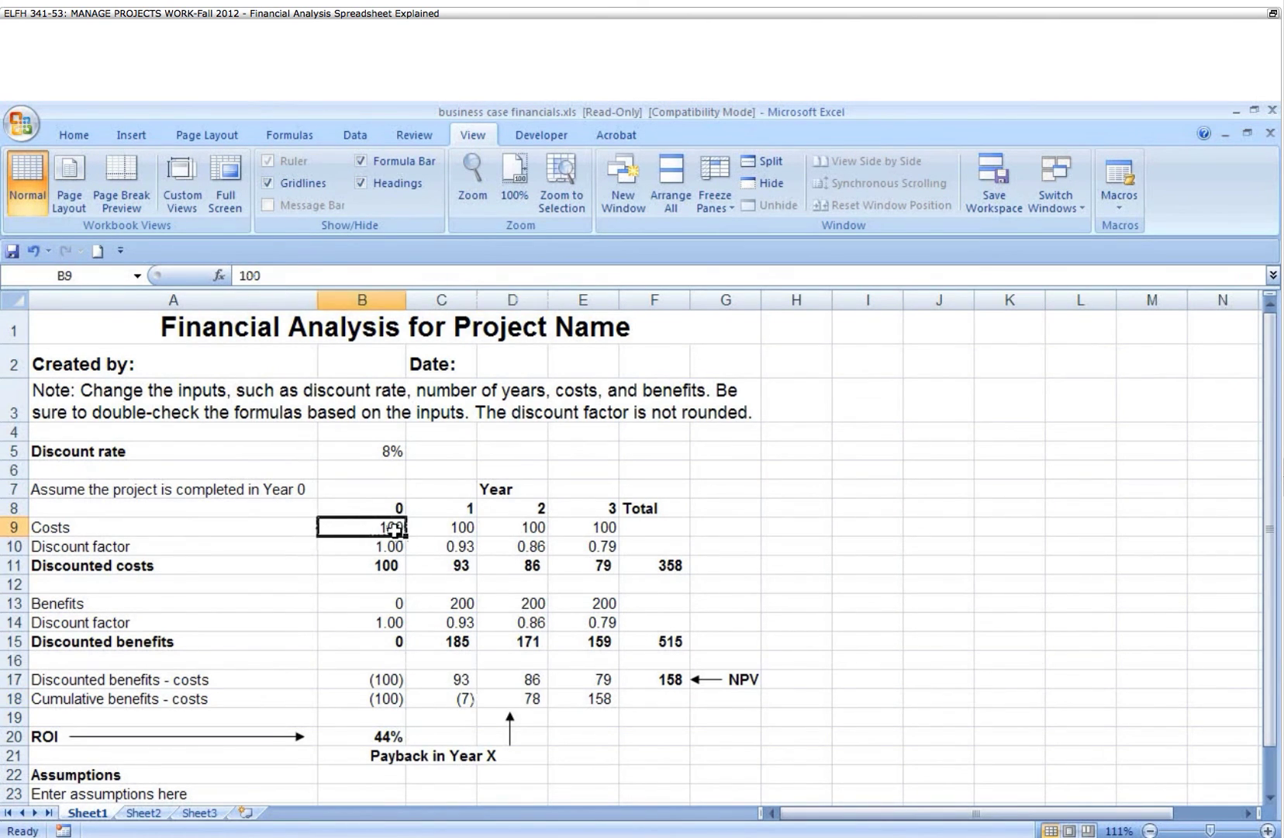
{"action": "left_click", "coordinate": [423, 528]}
{"action": "left_click", "coordinate": [502, 528]}
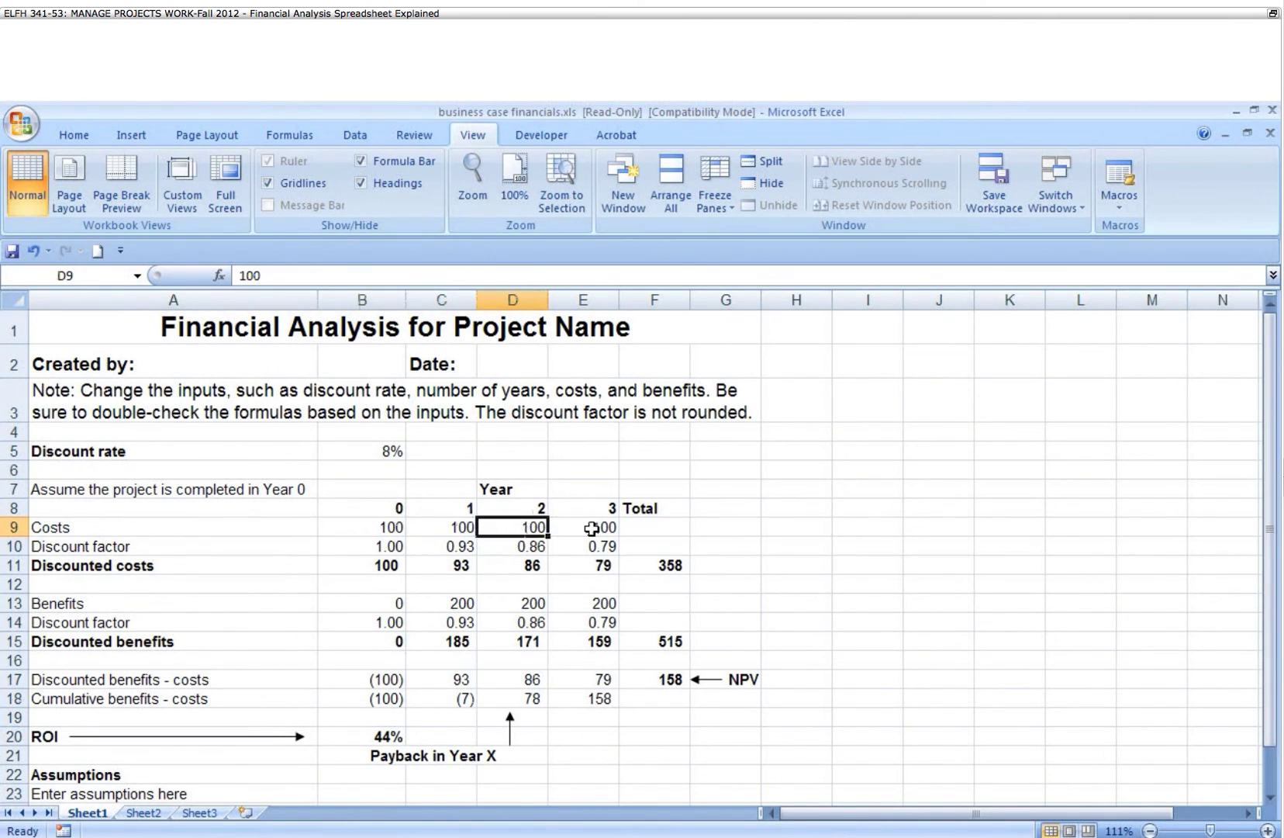
{"action": "left_click", "coordinate": [592, 528]}
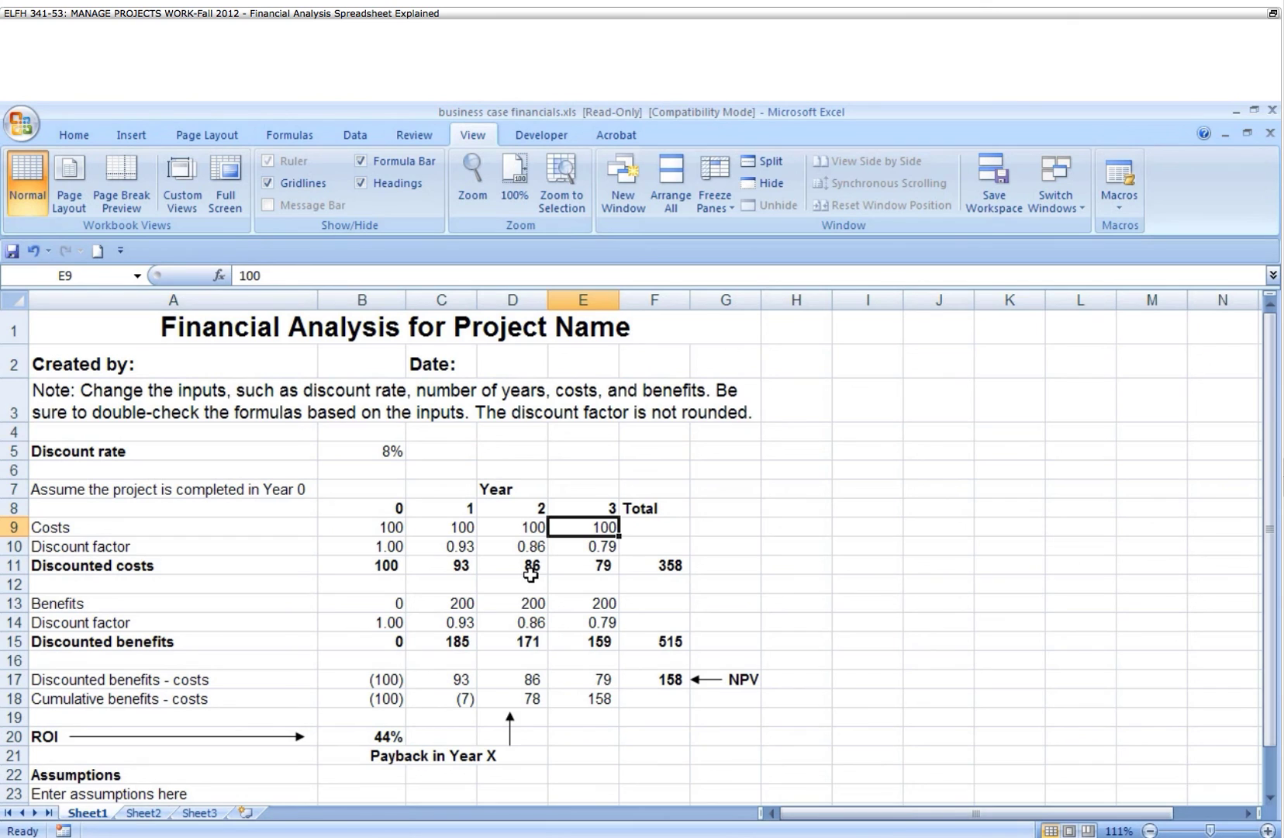
{"action": "left_click", "coordinate": [202, 610]}
{"action": "left_click", "coordinate": [391, 610]}
{"action": "left_click", "coordinate": [448, 608]}
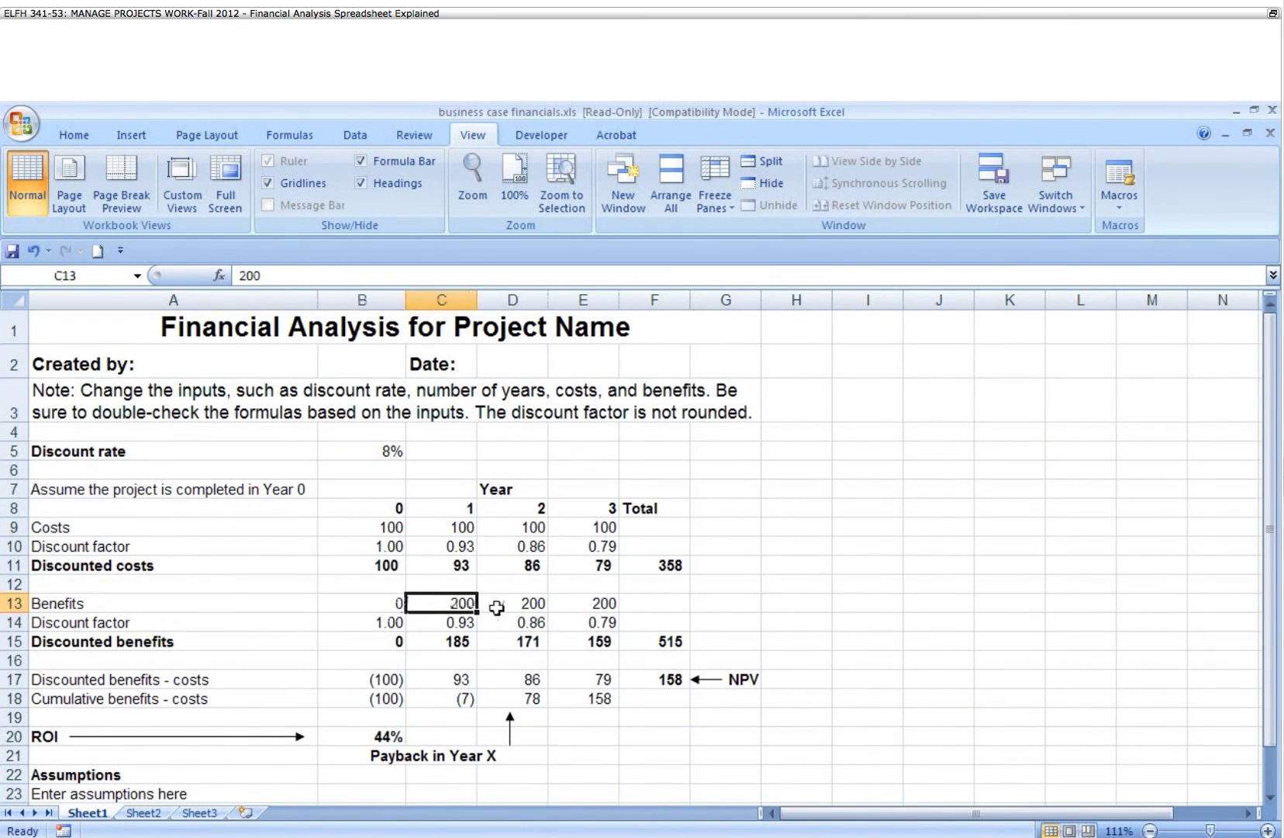
{"action": "left_click", "coordinate": [501, 606]}
{"action": "left_click", "coordinate": [603, 604]}
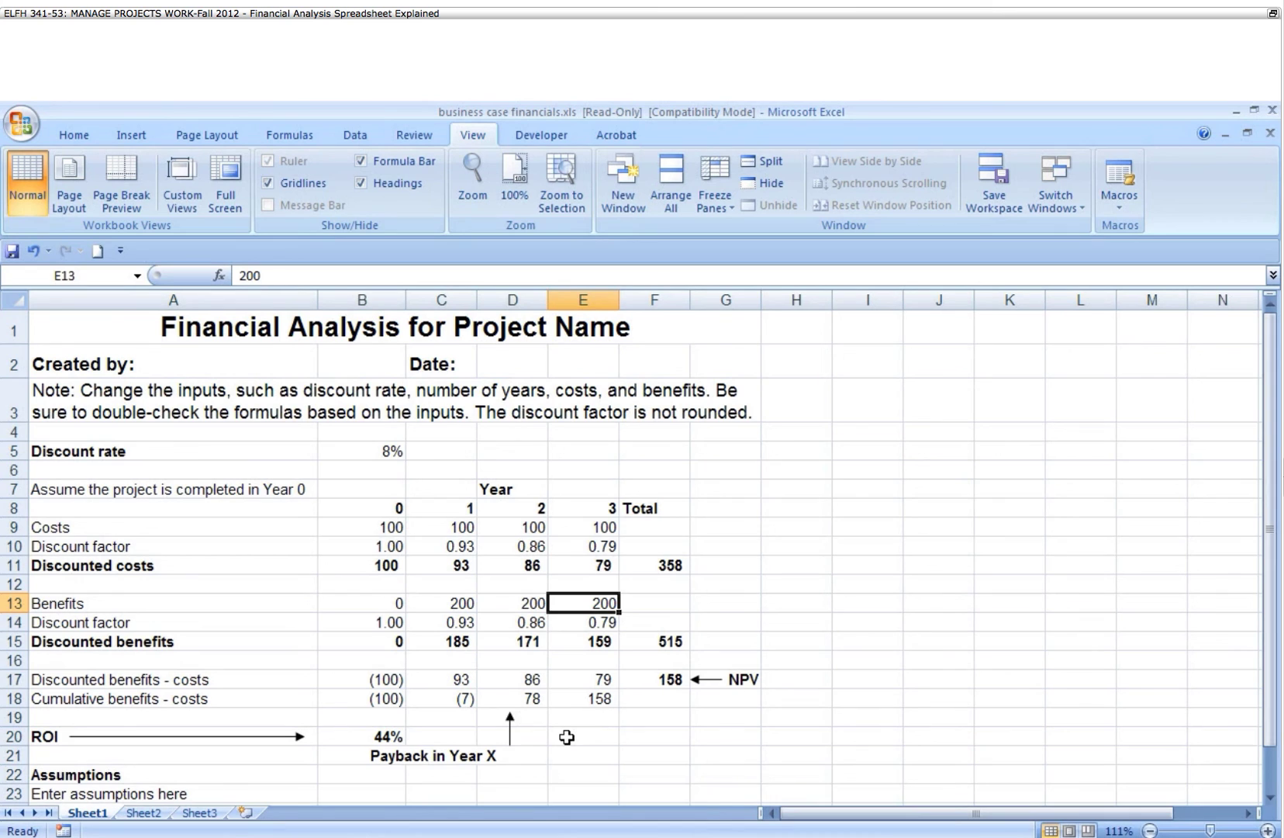
- Review the ROI formula in B20, the NPV label and the sheet's project title in row 1
{"action": "left_click", "coordinate": [373, 739]}
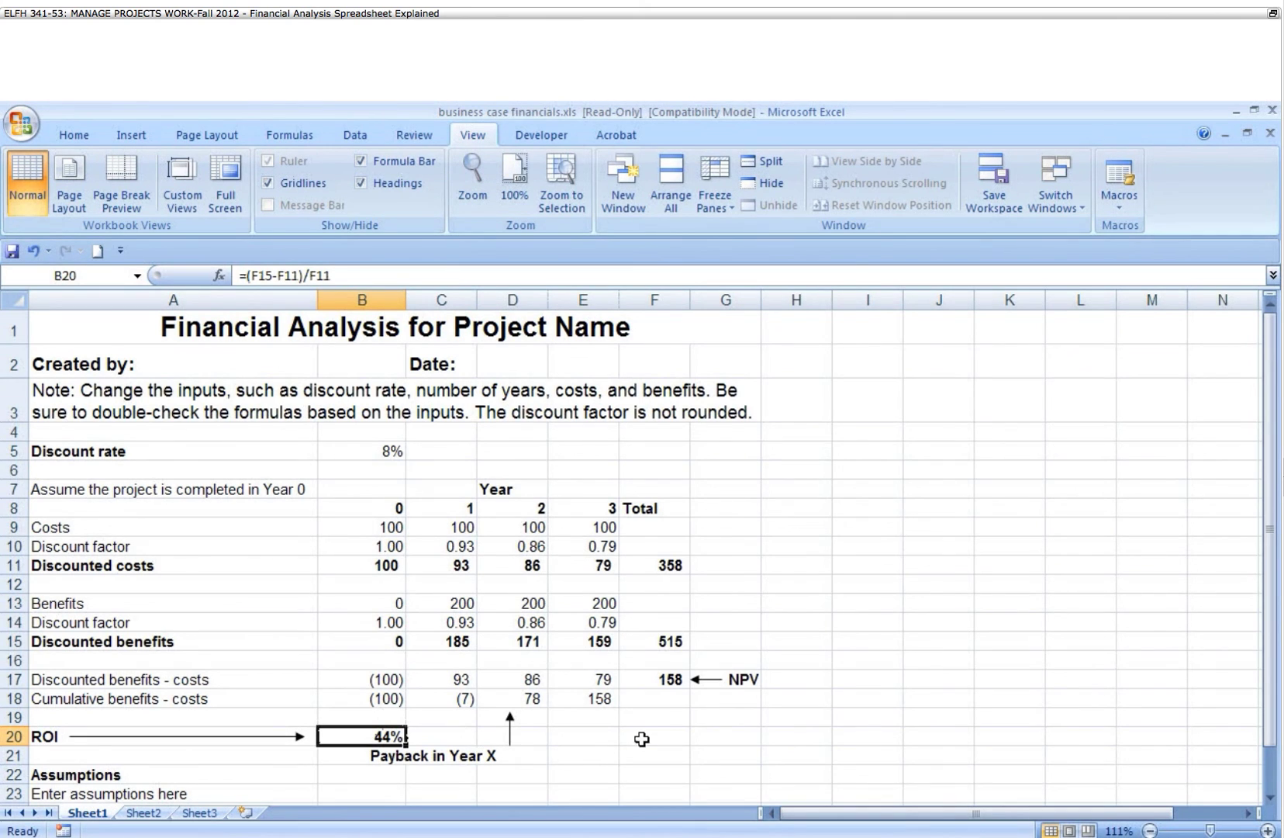
{"action": "left_click", "coordinate": [732, 679]}
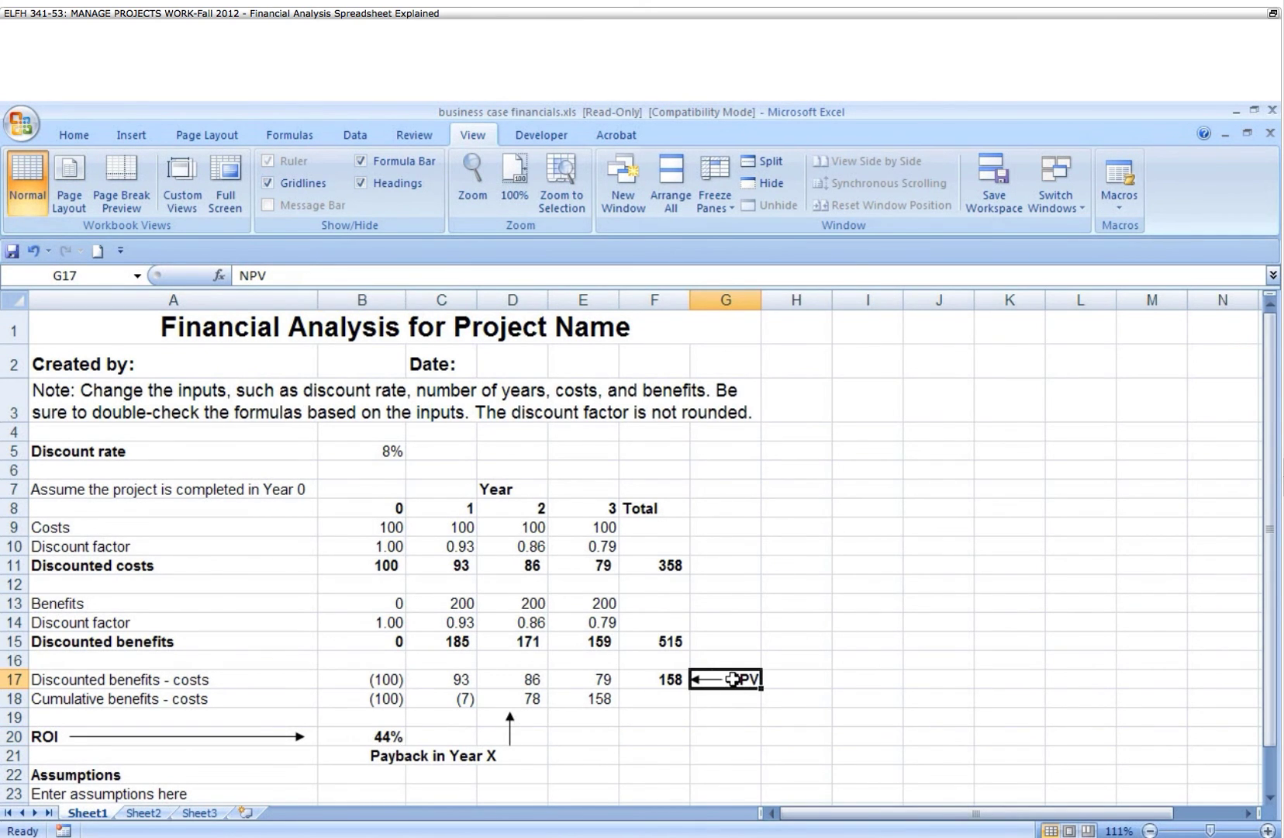
{"action": "left_click", "coordinate": [383, 737]}
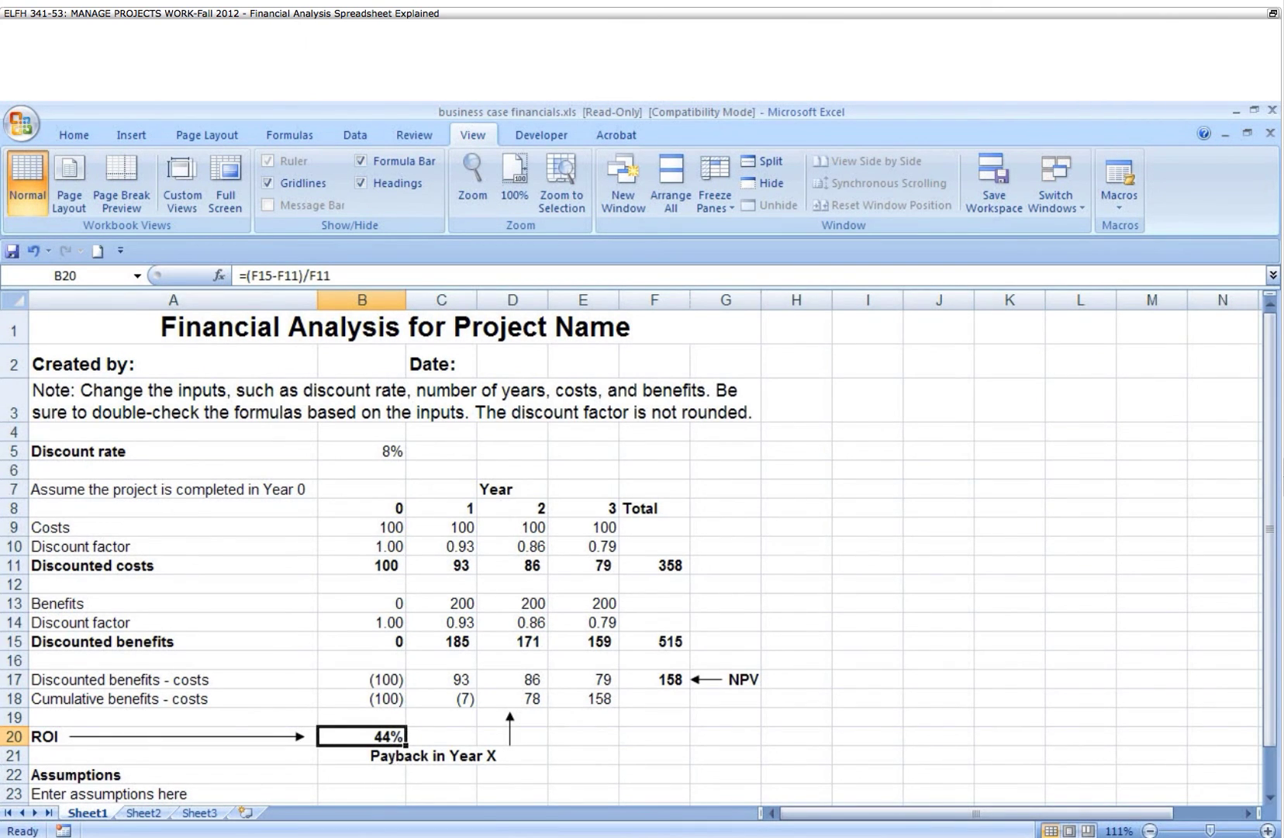
{"action": "left_click", "coordinate": [277, 328]}
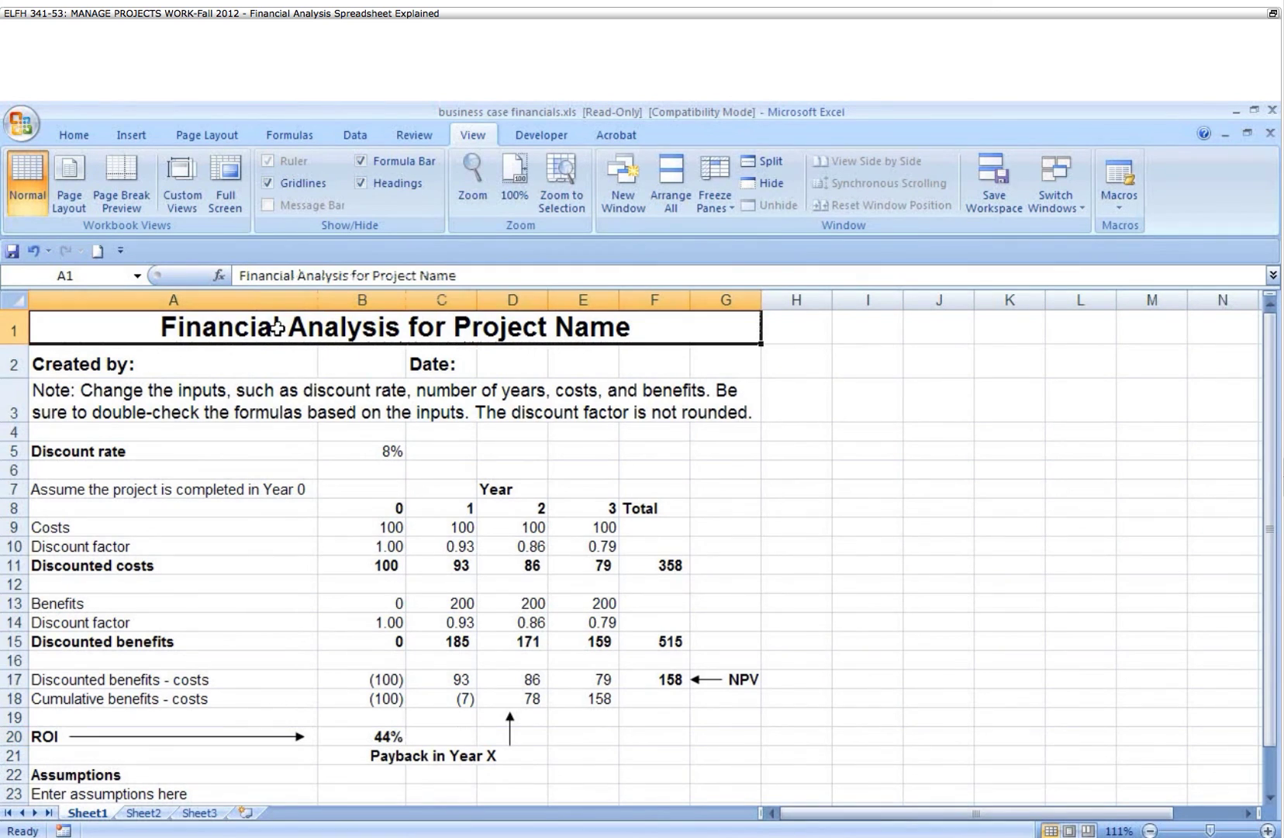